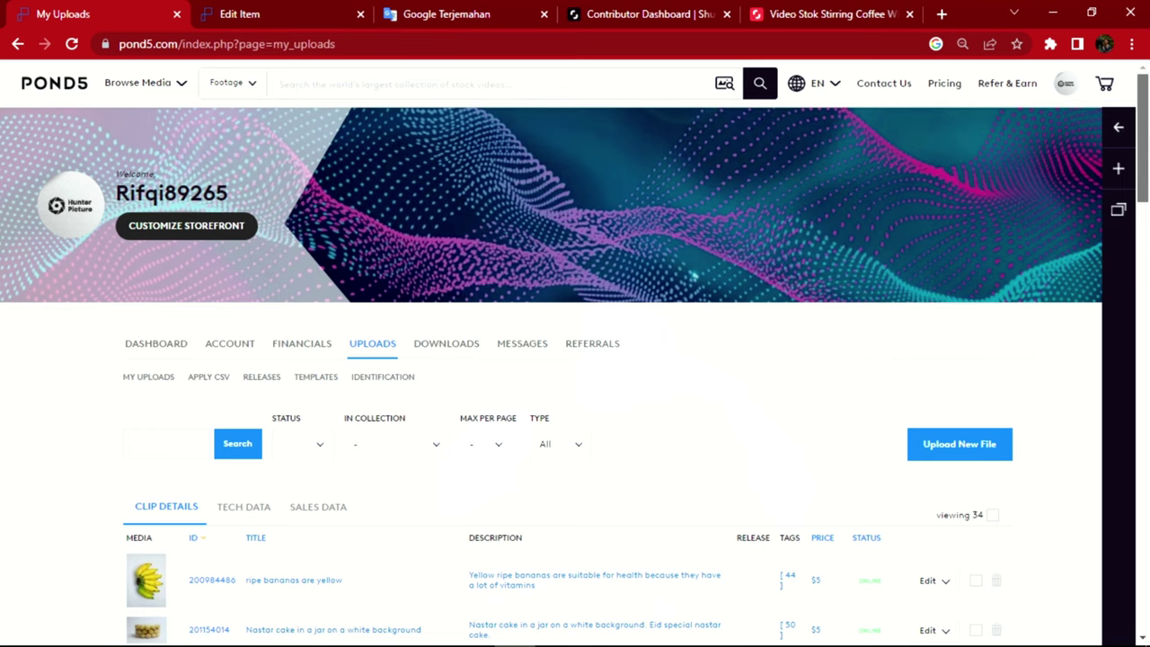
Look through the uploaded clips list, examining the titles, descriptions, tags, prices and statuses
{"action": "scroll", "coordinate": [576, 378], "scroll_direction": "down", "scroll_amount": 3}
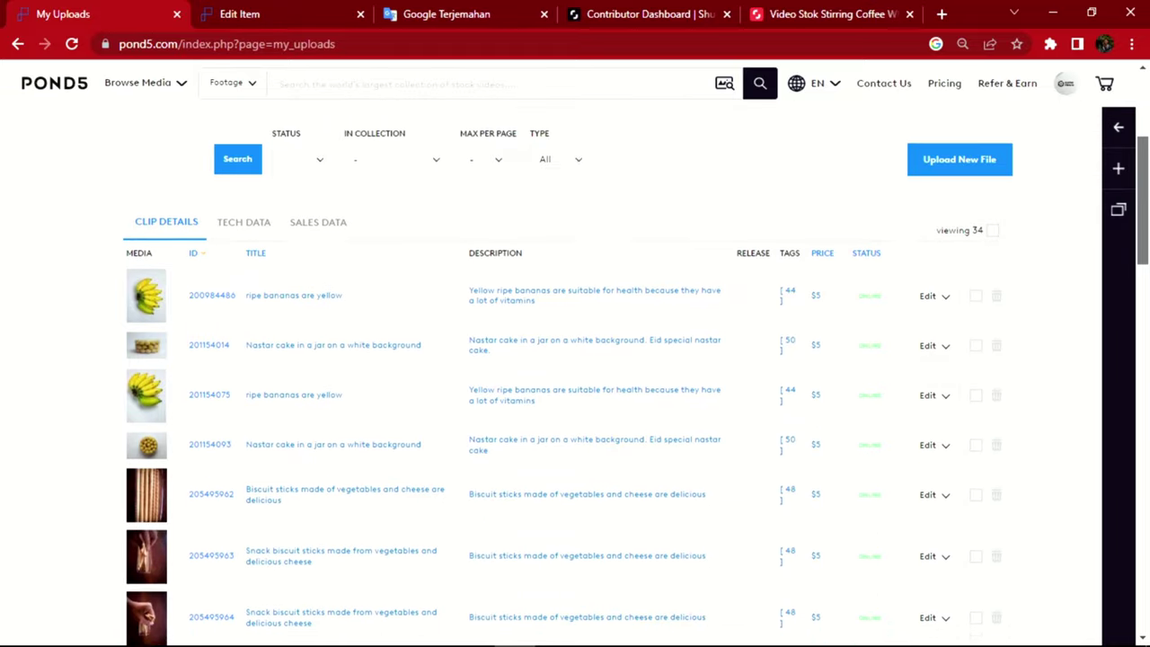
{"action": "scroll", "coordinate": [575, 378], "scroll_direction": "down", "scroll_amount": 1}
{"action": "scroll", "coordinate": [575, 377], "scroll_direction": "down", "scroll_amount": 5}
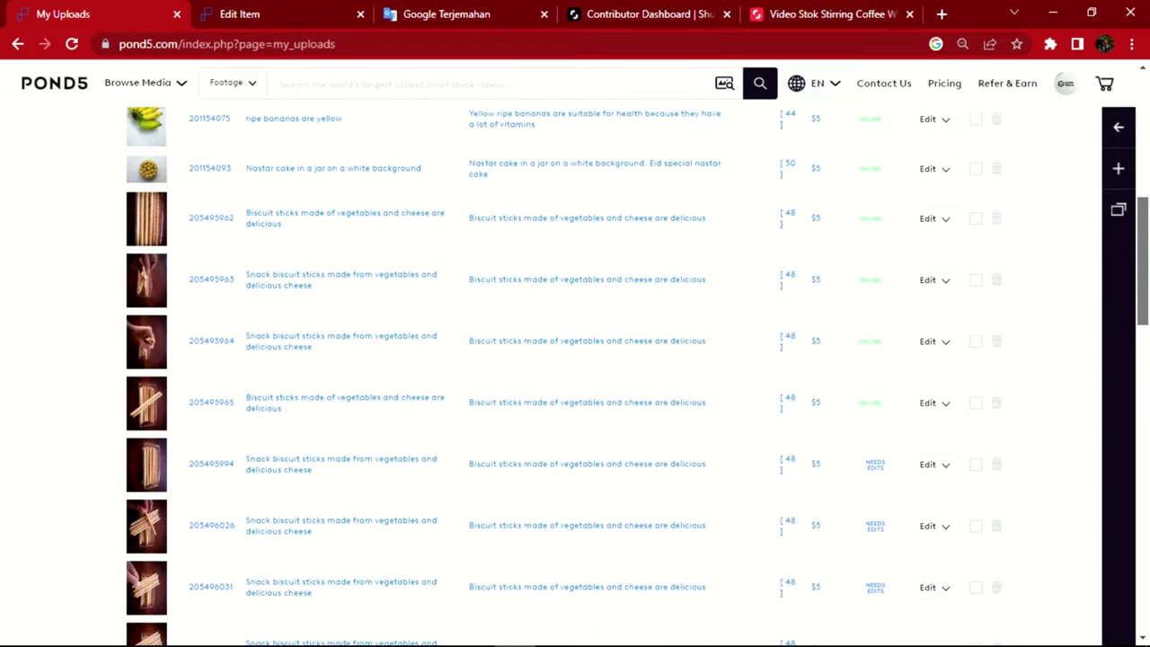
{"action": "scroll", "coordinate": [575, 377], "scroll_direction": "down", "scroll_amount": 3}
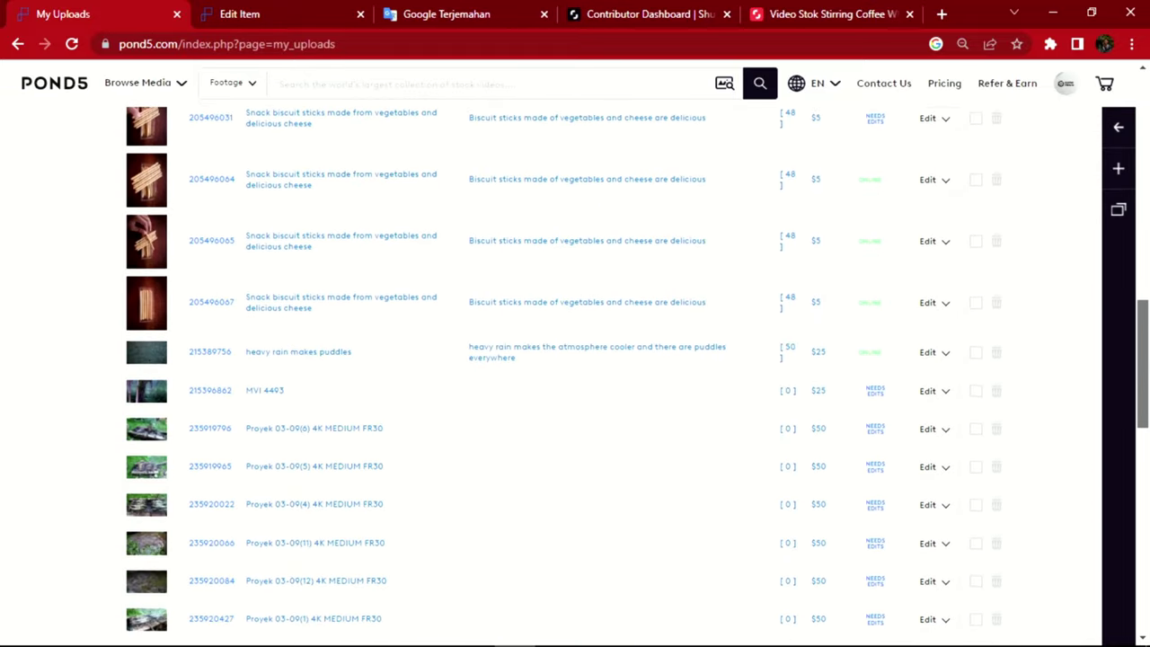
{"action": "scroll", "coordinate": [575, 377], "scroll_direction": "down", "scroll_amount": 3}
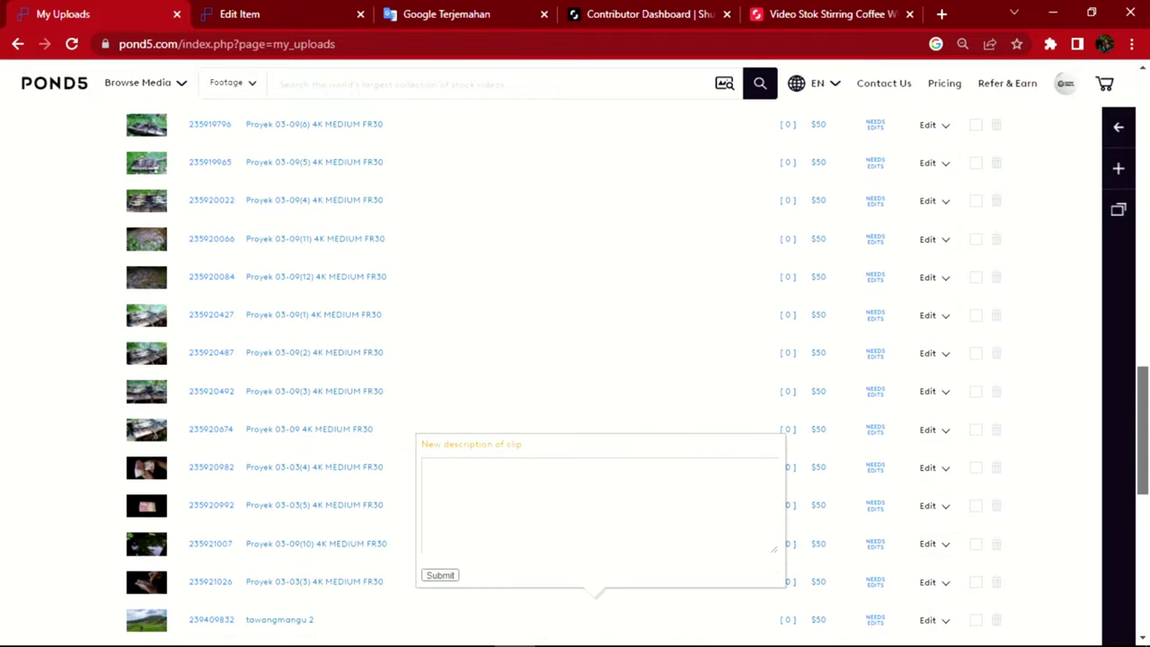
{"action": "scroll", "coordinate": [575, 378], "scroll_direction": "down", "scroll_amount": 1}
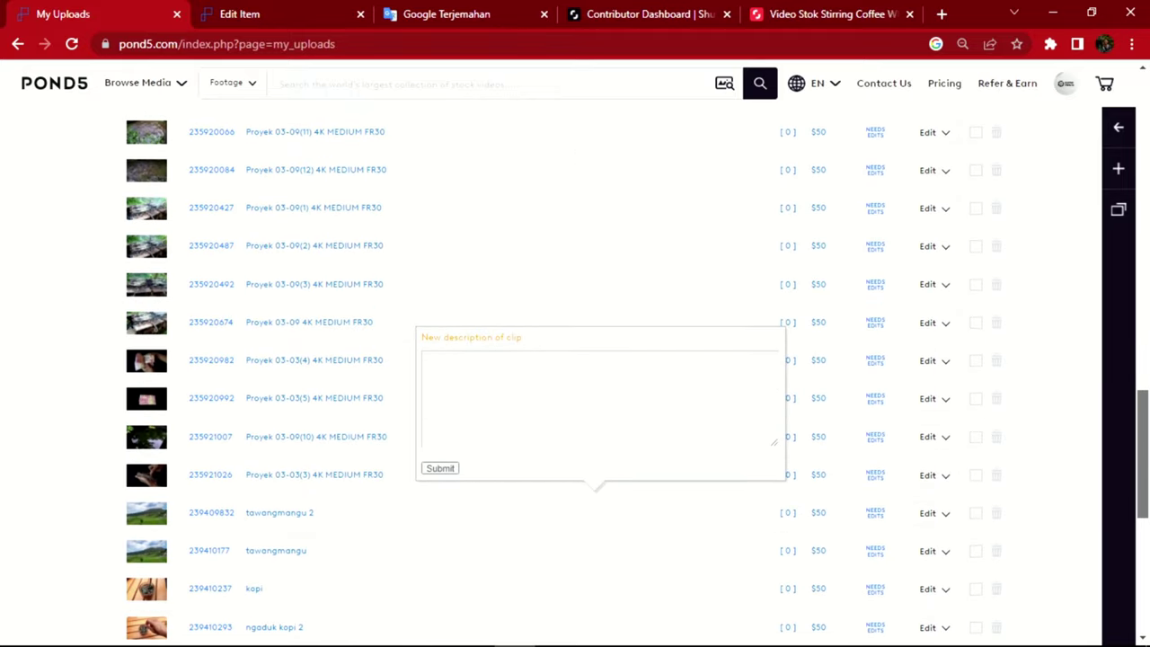
{"action": "scroll", "coordinate": [575, 378], "scroll_direction": "down", "scroll_amount": 2}
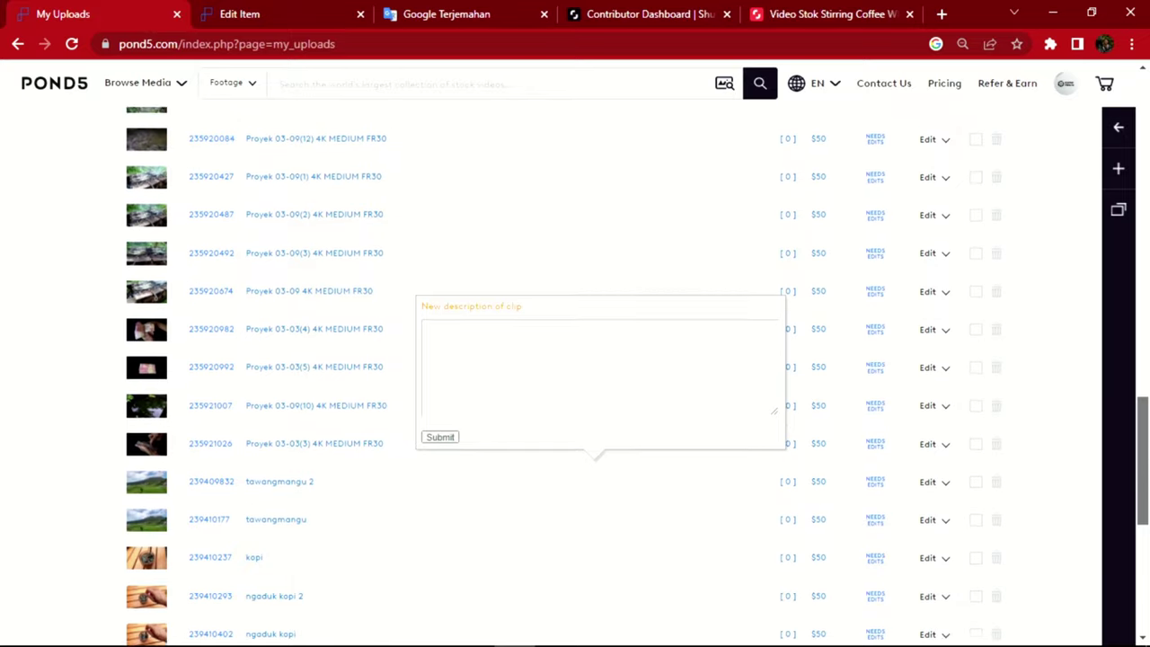
{"action": "scroll", "coordinate": [575, 378], "scroll_direction": "up", "scroll_amount": 4}
{"action": "scroll", "coordinate": [575, 378], "scroll_direction": "down", "scroll_amount": 3}
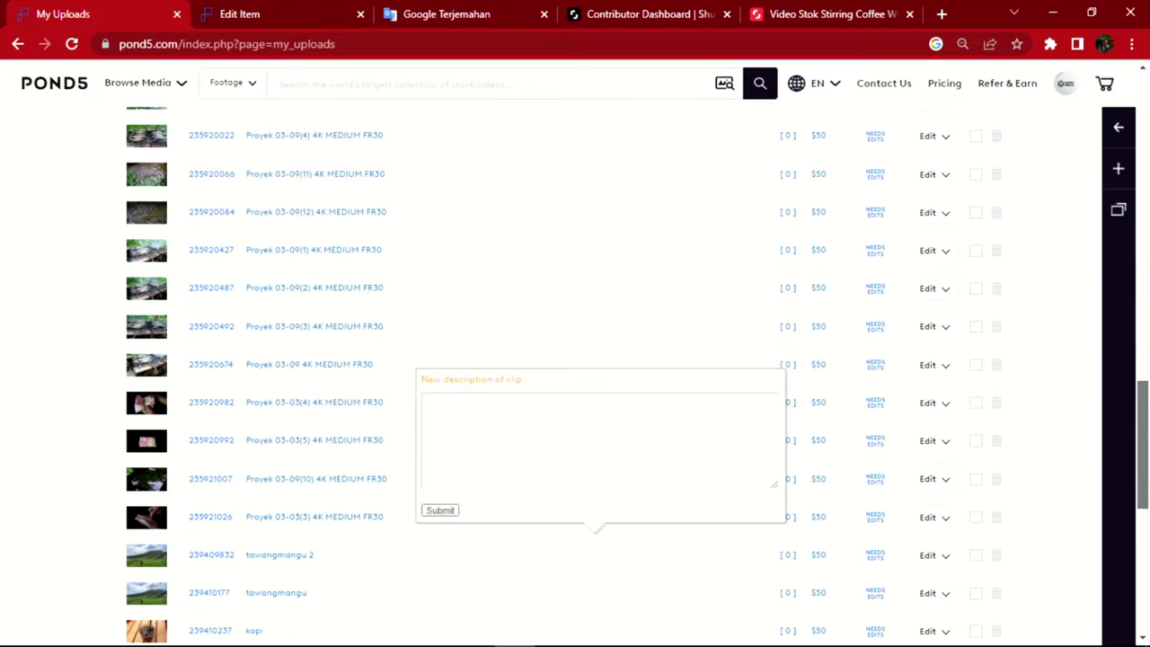
{"action": "scroll", "coordinate": [575, 377], "scroll_direction": "up", "scroll_amount": 1}
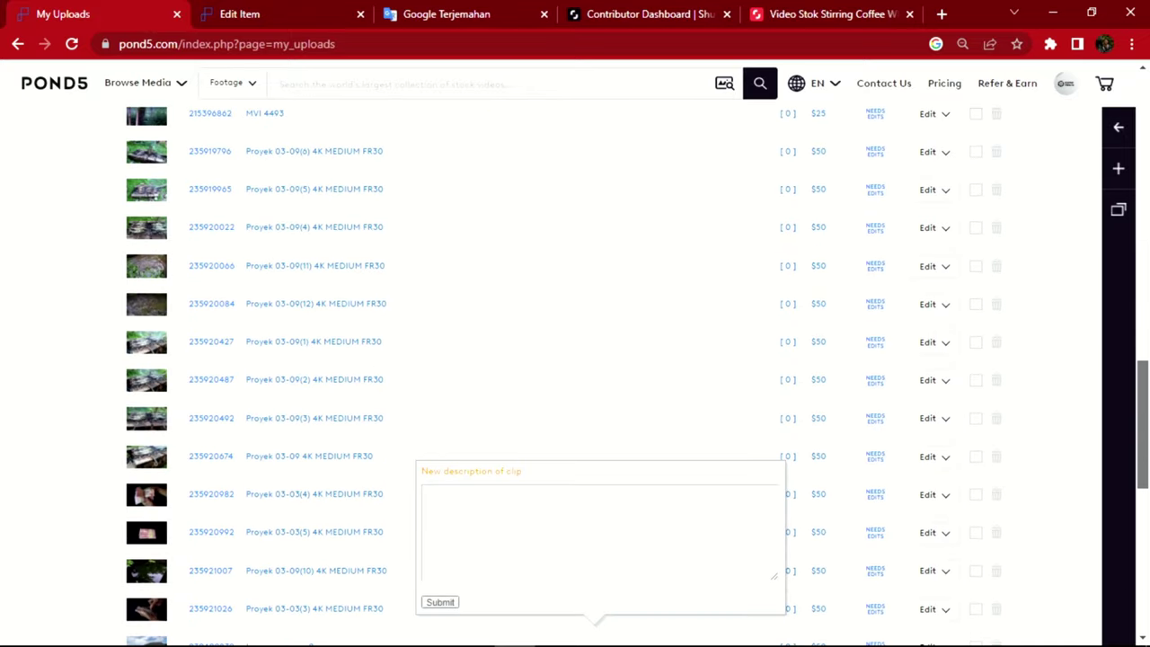
{"action": "scroll", "coordinate": [1146, 342], "scroll_direction": "up", "scroll_amount": 4}
{"action": "scroll", "coordinate": [1145, 341], "scroll_direction": "up", "scroll_amount": 3}
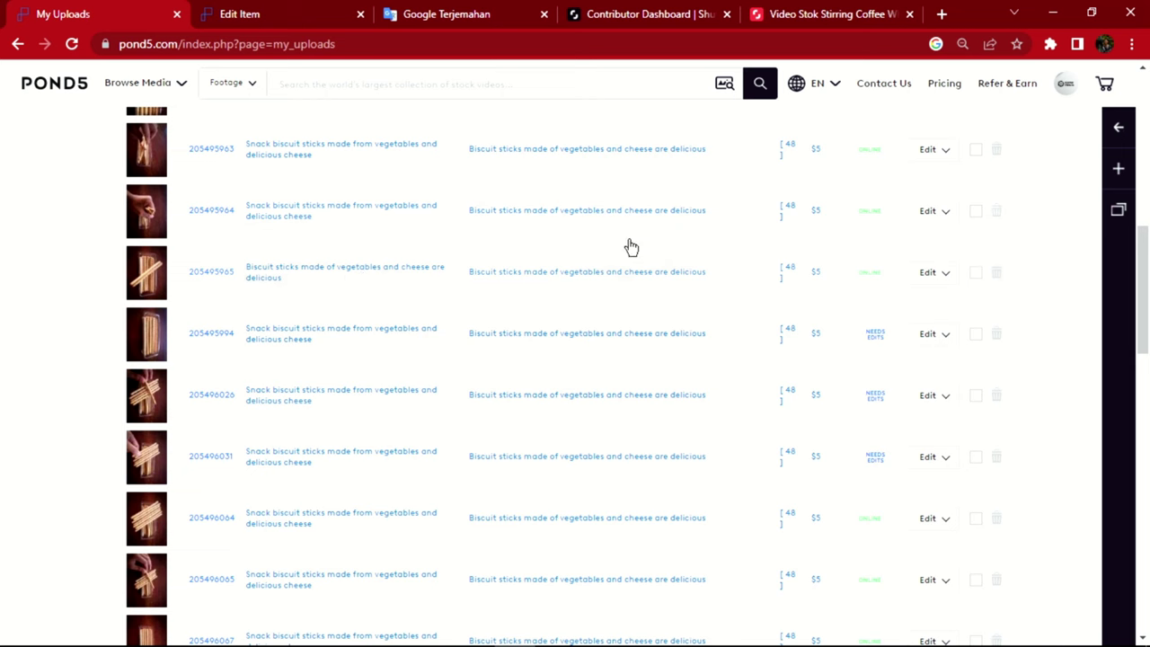
{"action": "scroll", "coordinate": [598, 243], "scroll_direction": "up", "scroll_amount": 15}
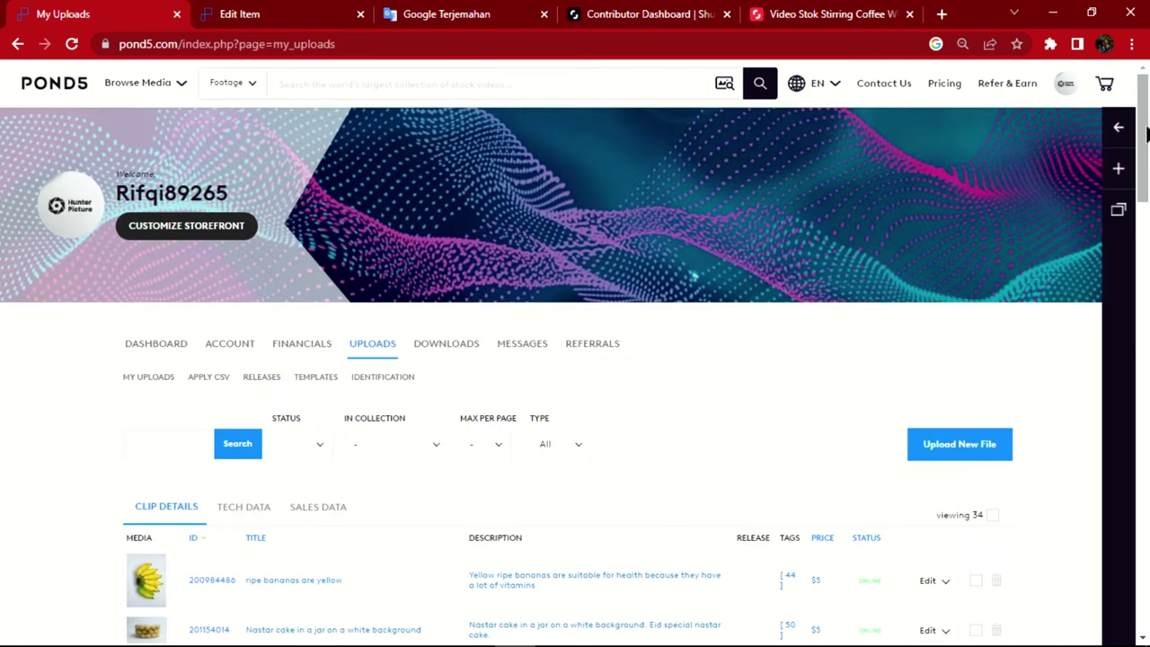
Rename the clip "kopi" near the end of the uploads list to "kopi JOSS"
{"action": "scroll", "coordinate": [1146, 132], "scroll_direction": "down", "scroll_amount": 3}
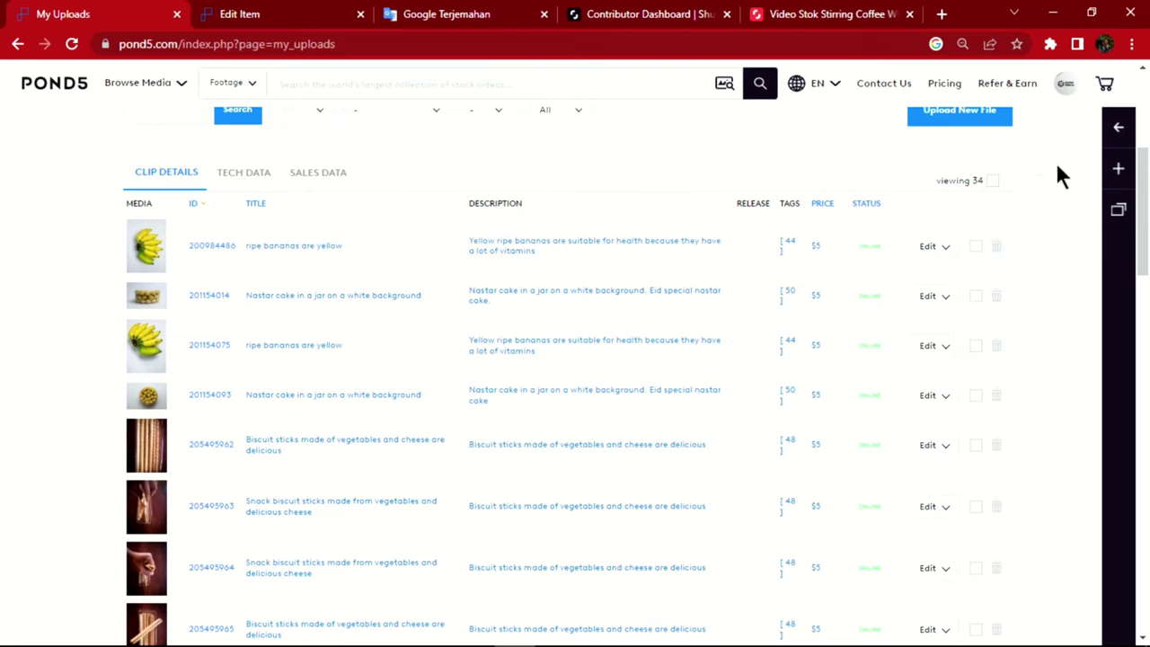
{"action": "left_click_drag", "start_coordinate": [1146, 188], "coordinate": [1138, 422]}
{"action": "scroll", "coordinate": [299, 445], "scroll_direction": "down", "scroll_amount": 8}
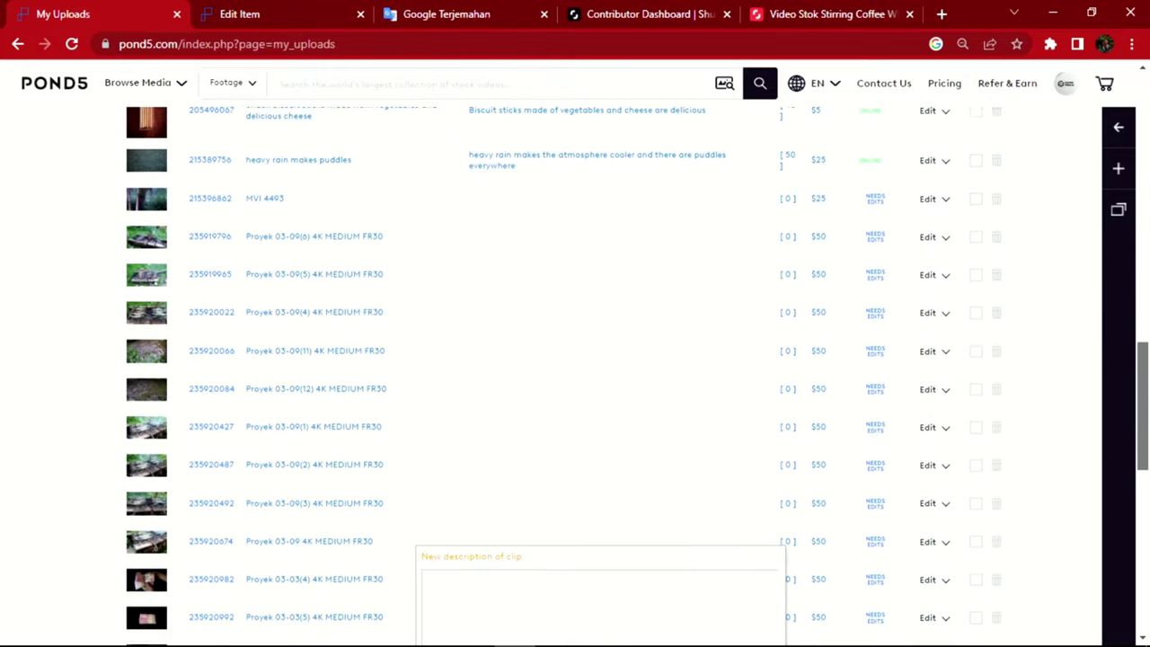
{"action": "left_click", "coordinate": [296, 444]}
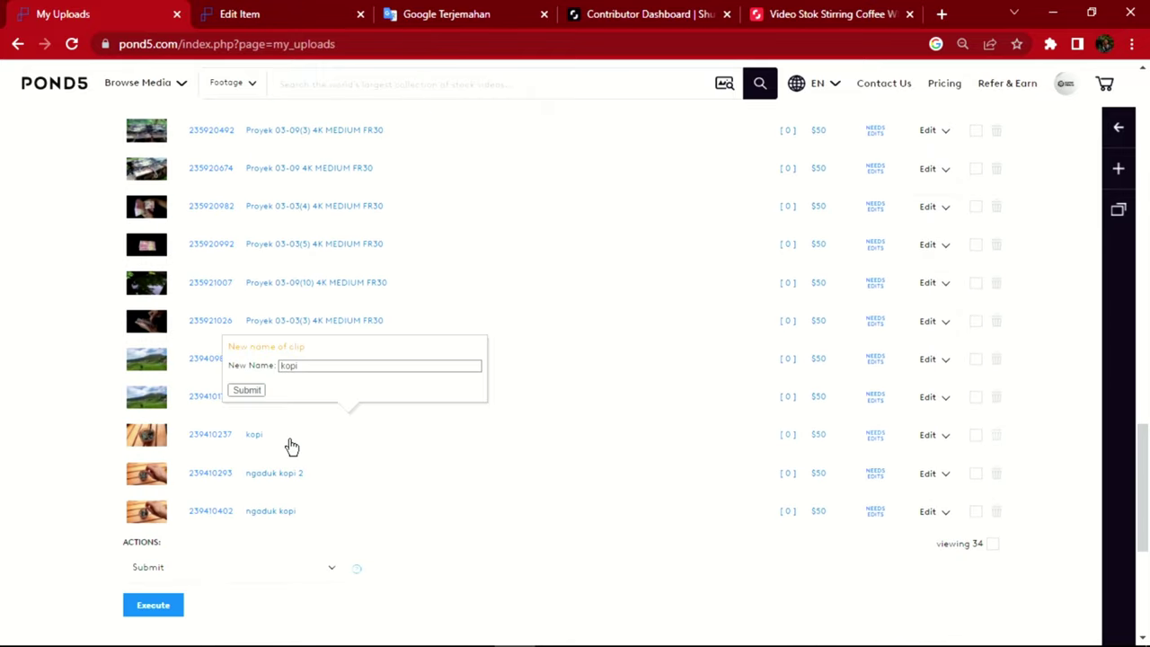
{"action": "double_click", "coordinate": [313, 365]}
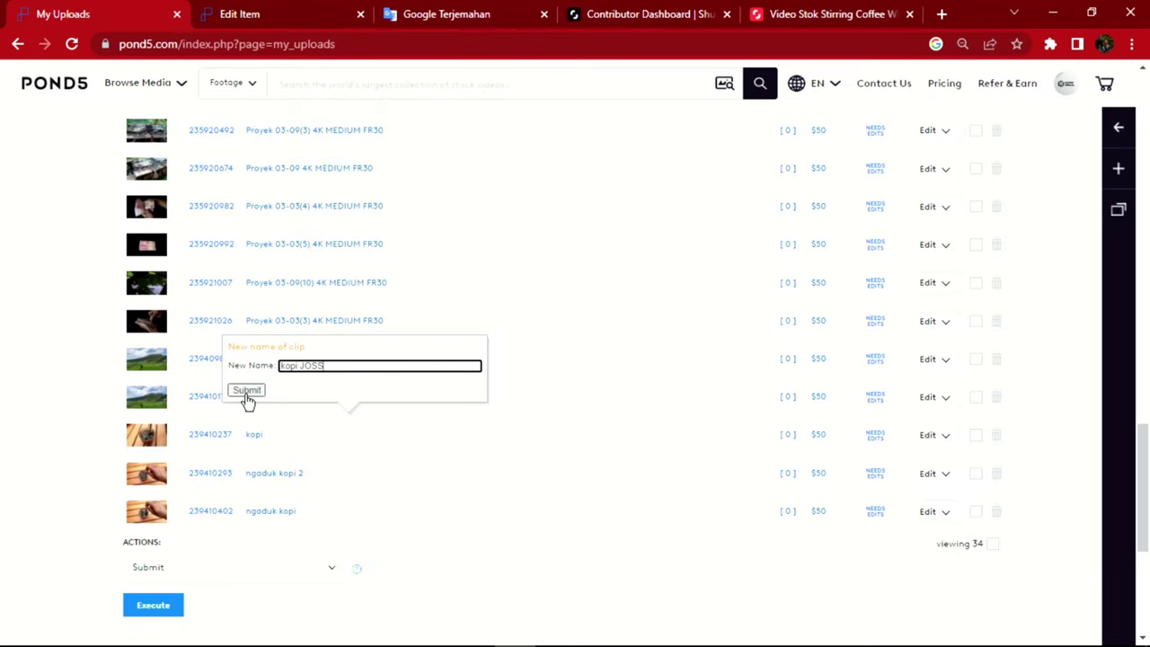
{"action": "left_click", "coordinate": [246, 393]}
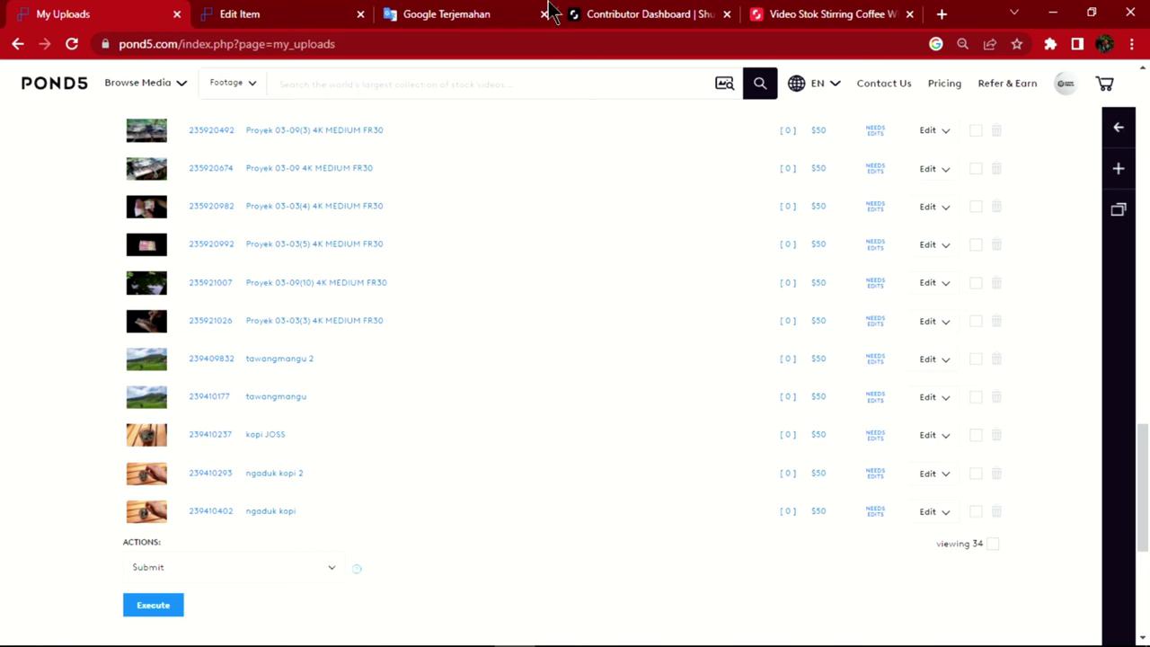
Copy the title text from the Shutterstock page of the stirring coffee video and return to the Pond5 uploads list
{"action": "left_click", "coordinate": [579, 14]}
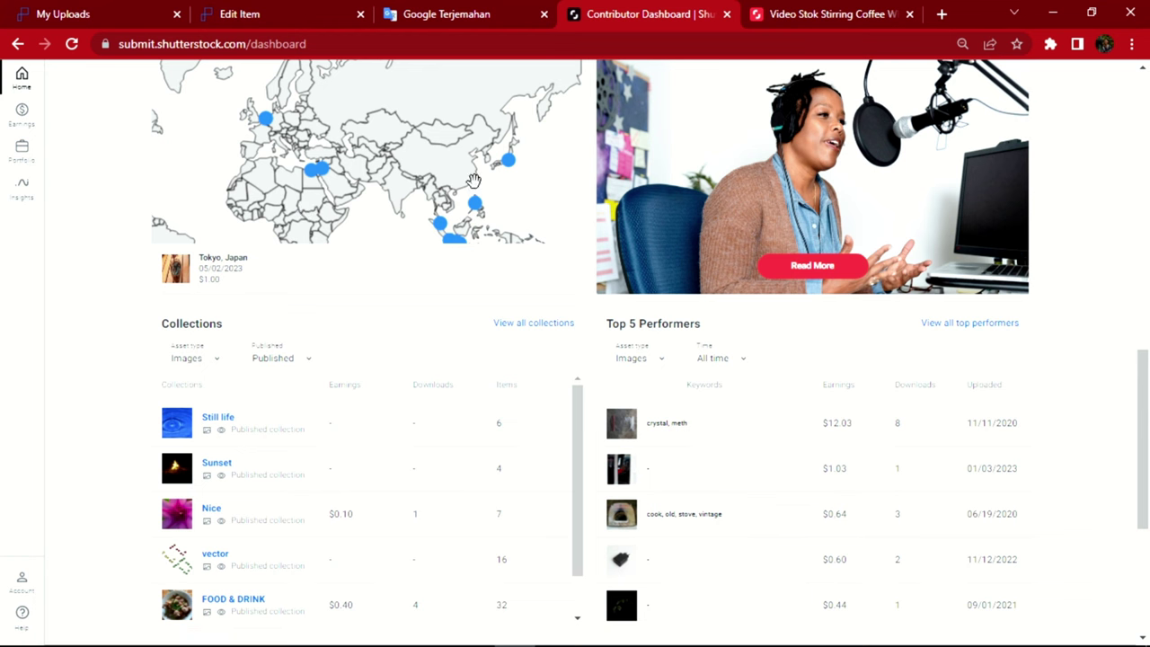
{"action": "left_click", "coordinate": [780, 13]}
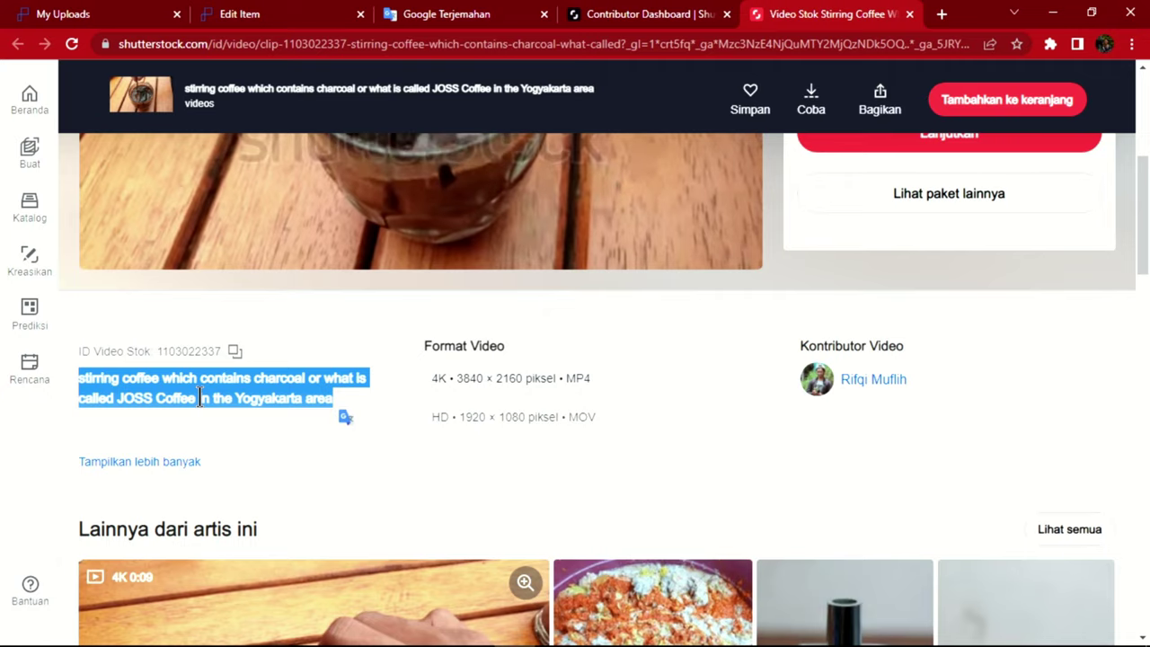
{"action": "right_click", "coordinate": [200, 395]}
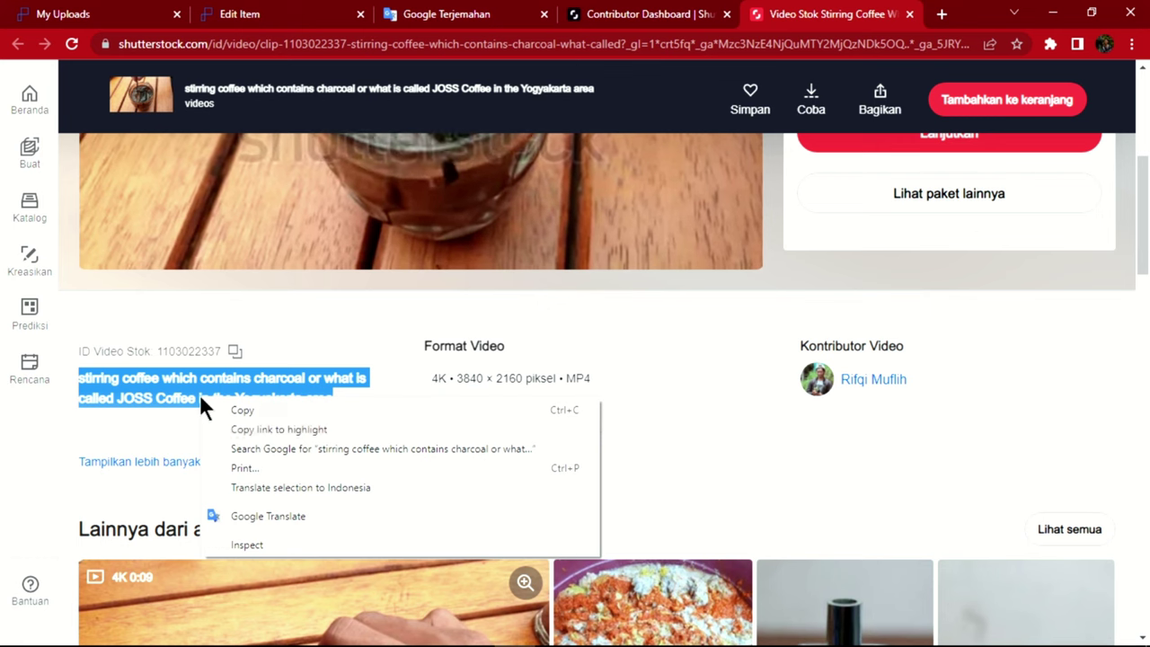
{"action": "left_click", "coordinate": [259, 406]}
{"action": "left_click", "coordinate": [105, 13]}
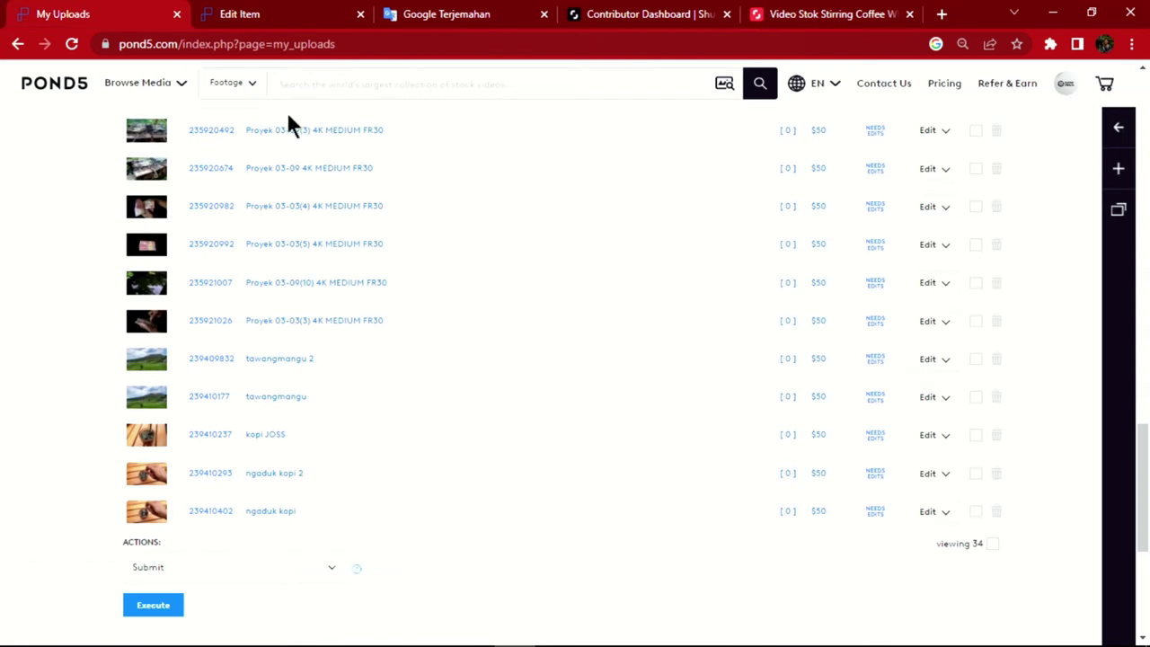
Try to submit the copied coffee text as the description of the kopi JOSS clip
{"action": "left_click", "coordinate": [428, 445]}
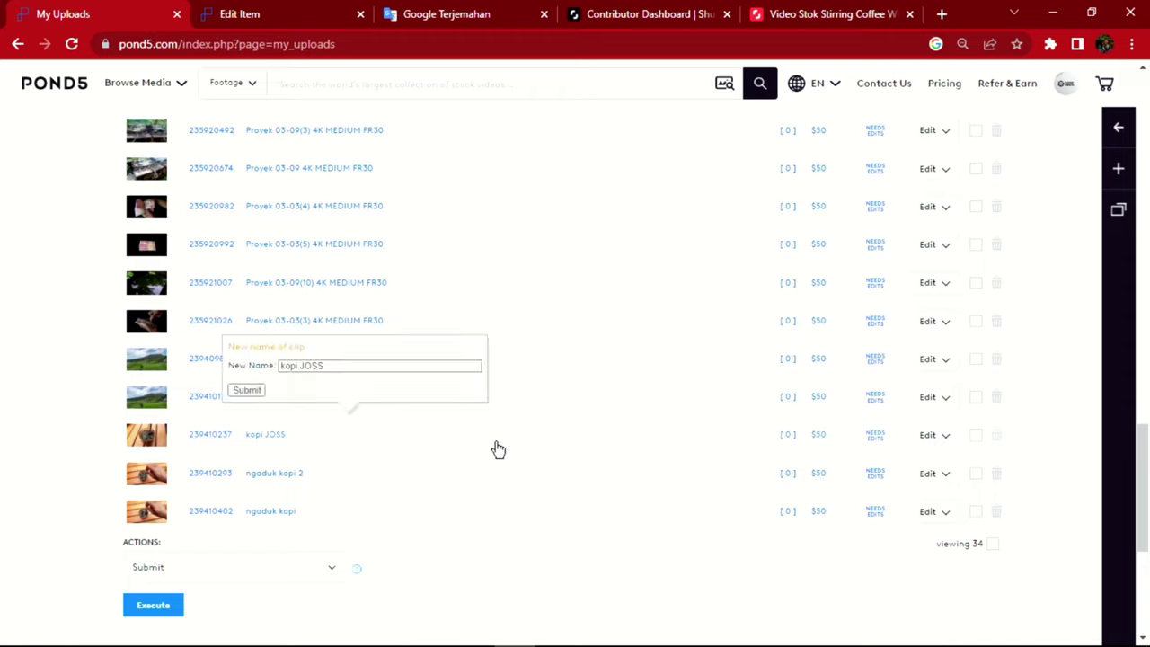
{"action": "left_click", "coordinate": [554, 451]}
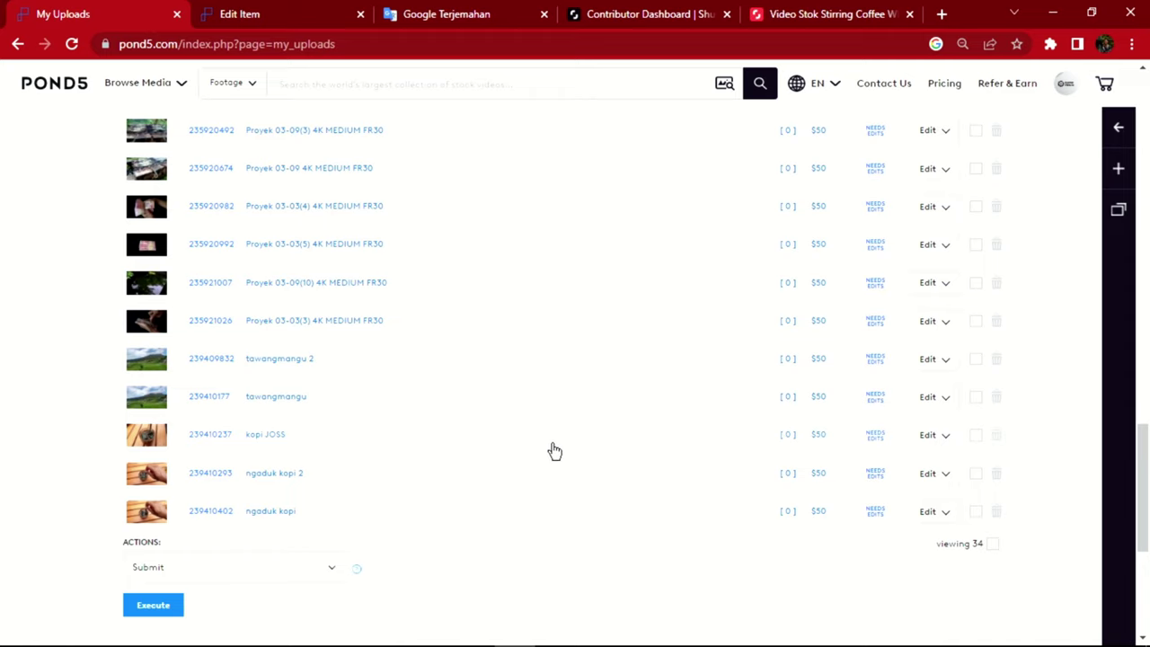
{"action": "left_click", "coordinate": [555, 451]}
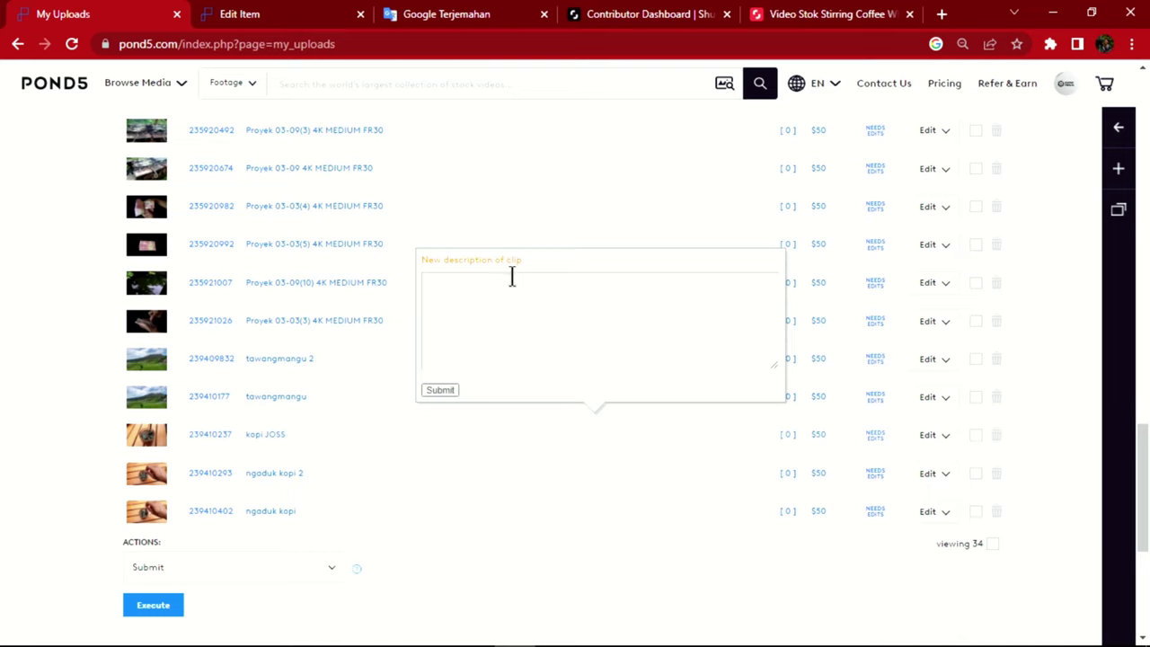
{"action": "left_click", "coordinate": [570, 309]}
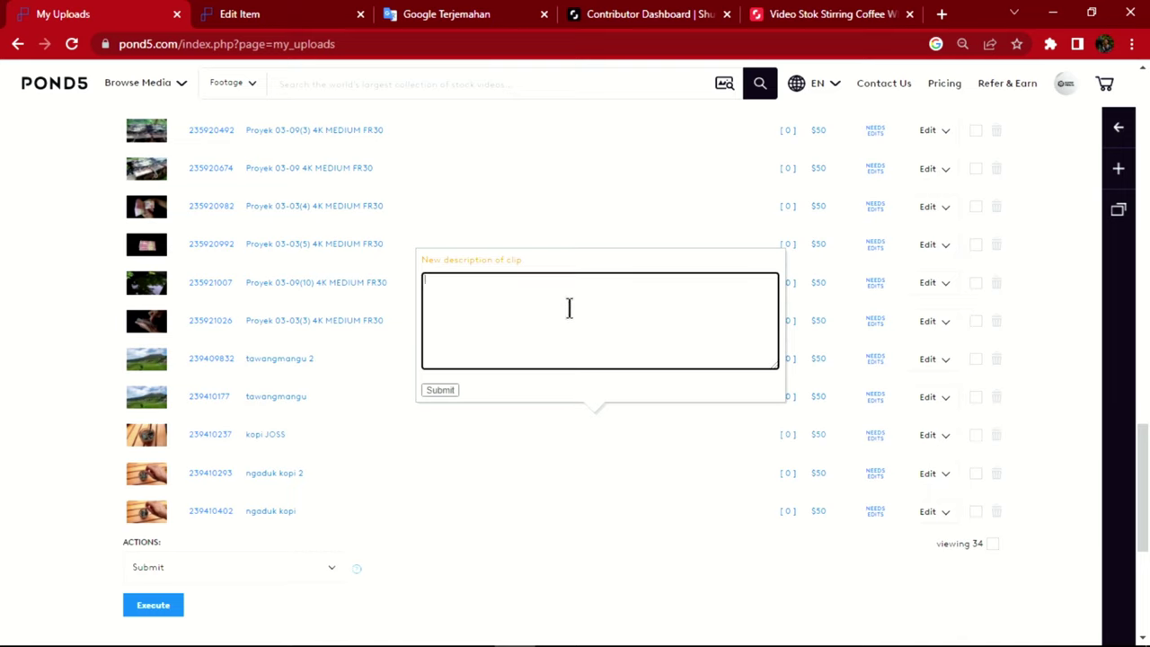
{"action": "key", "text": "ctrl+v"}
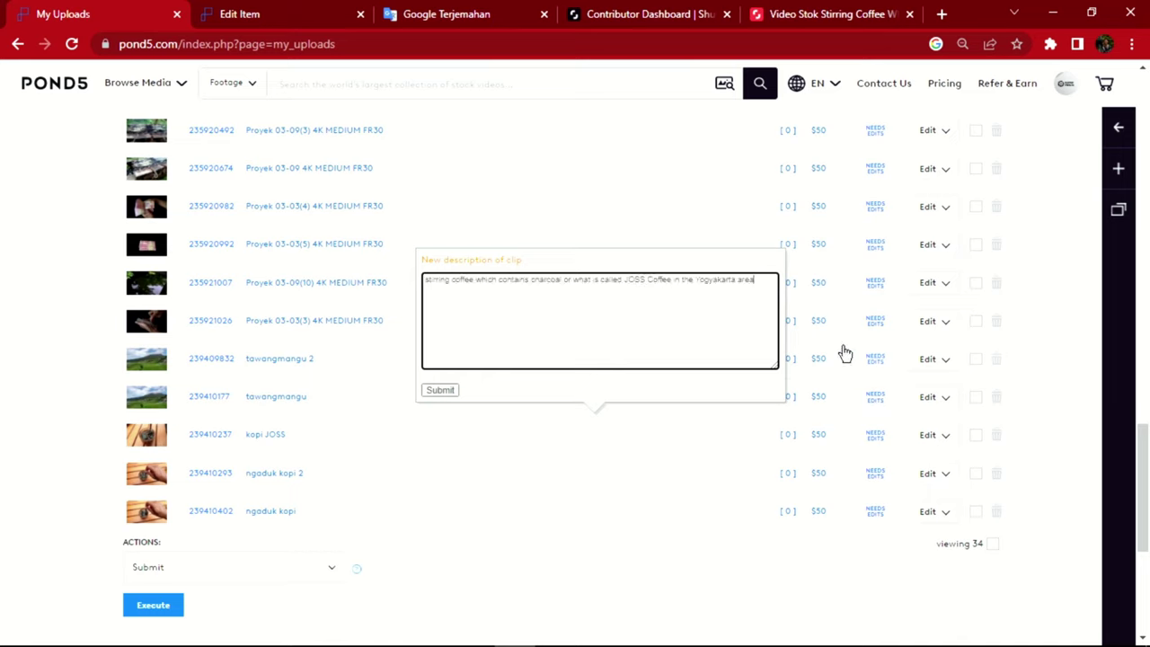
{"action": "left_click", "coordinate": [441, 392]}
Set the kopi JOSS clip's description to "stirring coffee which contains charcoal or what is called JOSS Coffee in the Yogyakarta area" and submit it
{"action": "left_click", "coordinate": [600, 438]}
{"action": "left_click", "coordinate": [600, 438]}
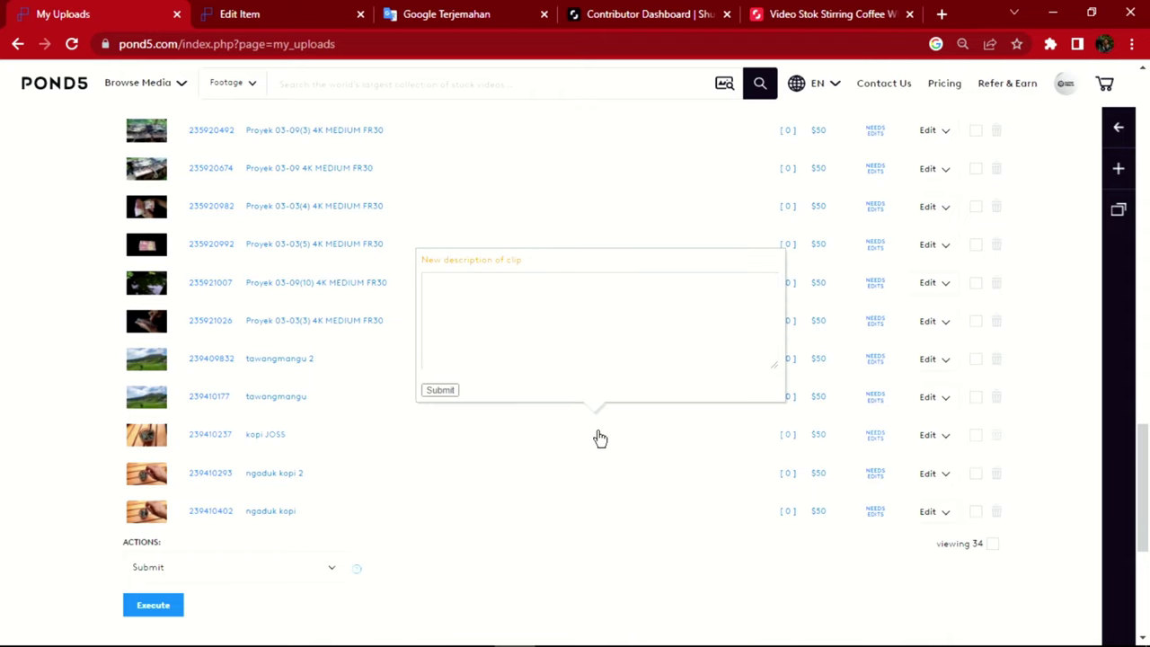
{"action": "left_click", "coordinate": [527, 297]}
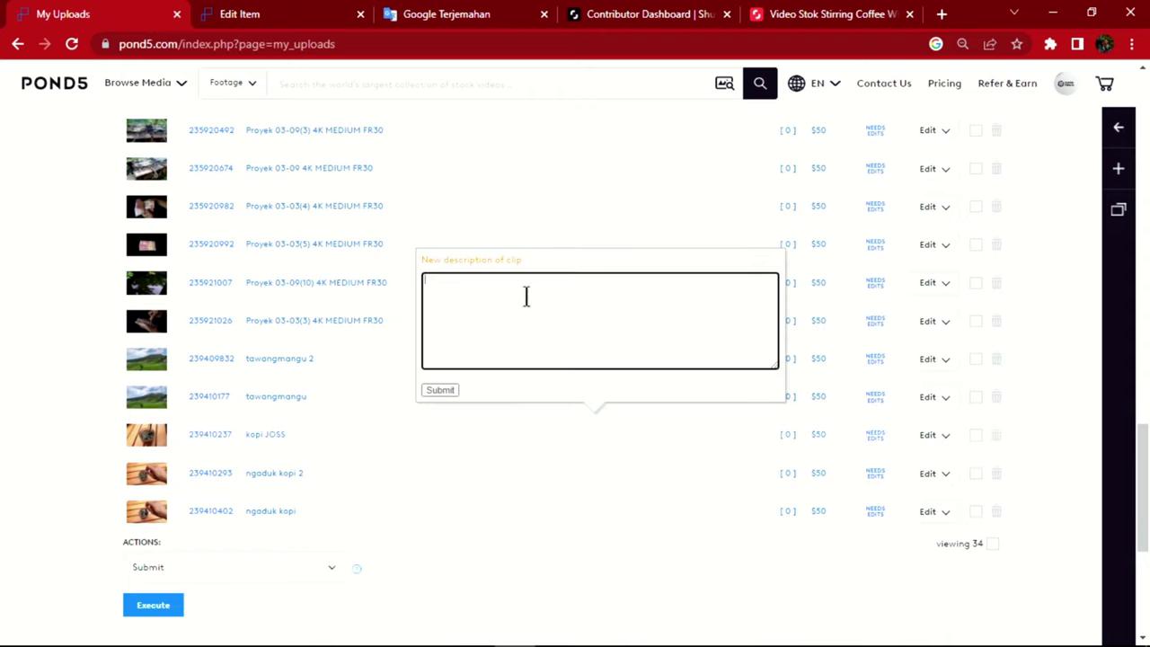
{"action": "key", "text": "ctrl+v"}
{"action": "left_click", "coordinate": [440, 391]}
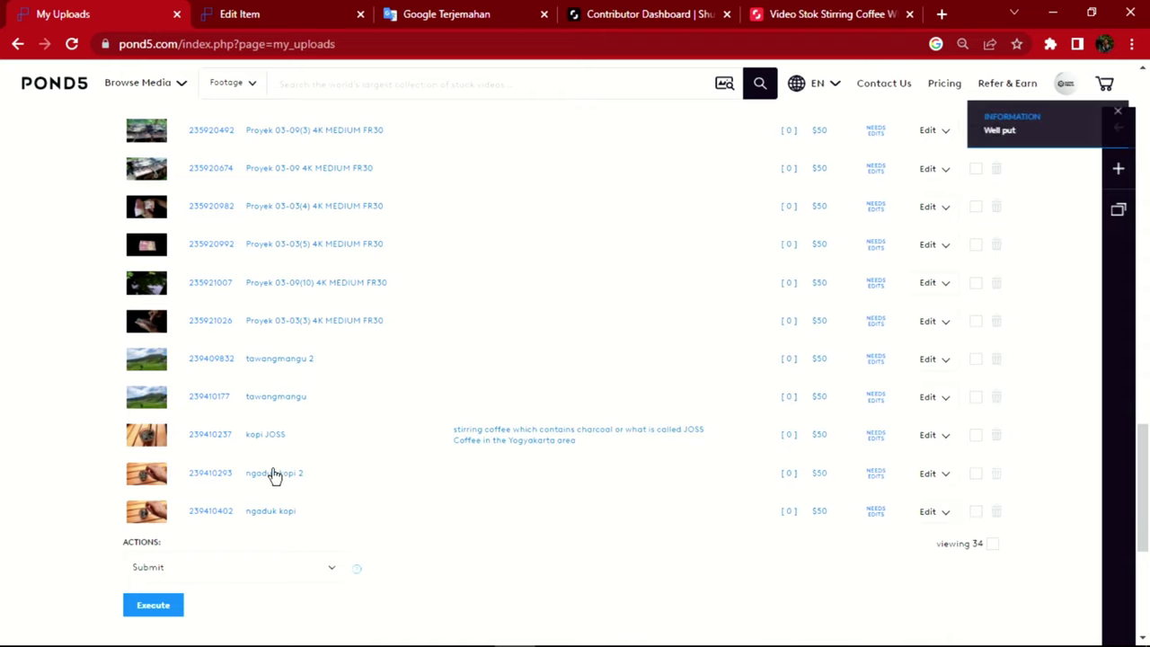
Open the kopi JOSS clip's keywords for editing and copy the full list of related keywords from the coffee video's Shutterstock page
{"action": "left_click", "coordinate": [787, 442]}
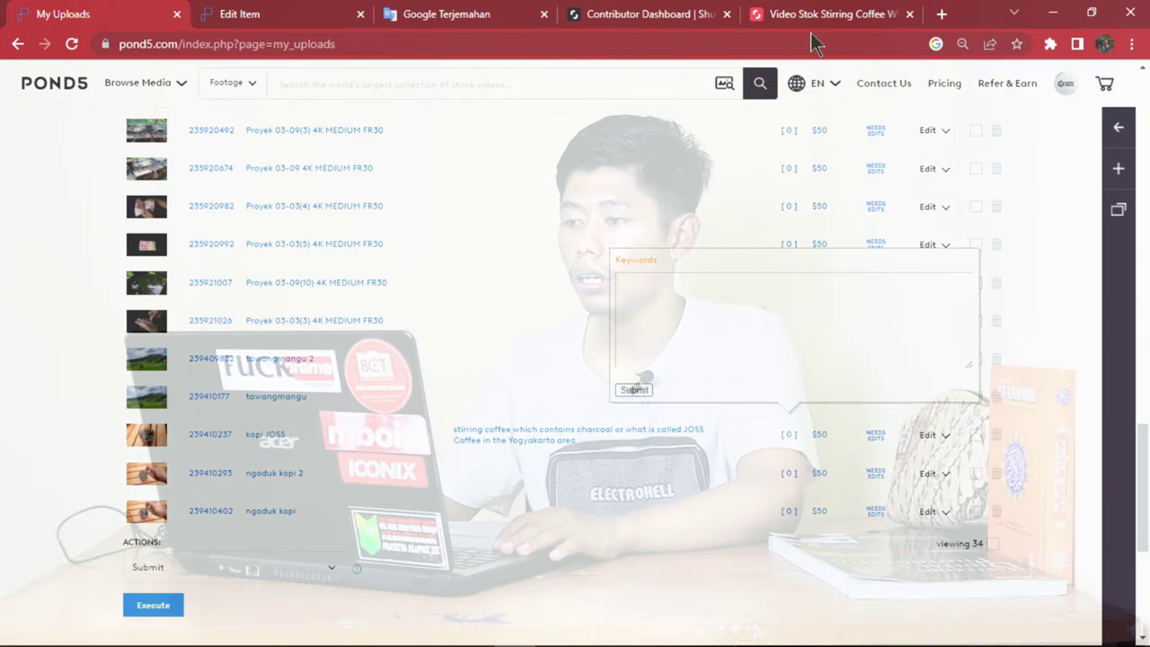
{"action": "left_click", "coordinate": [835, 14]}
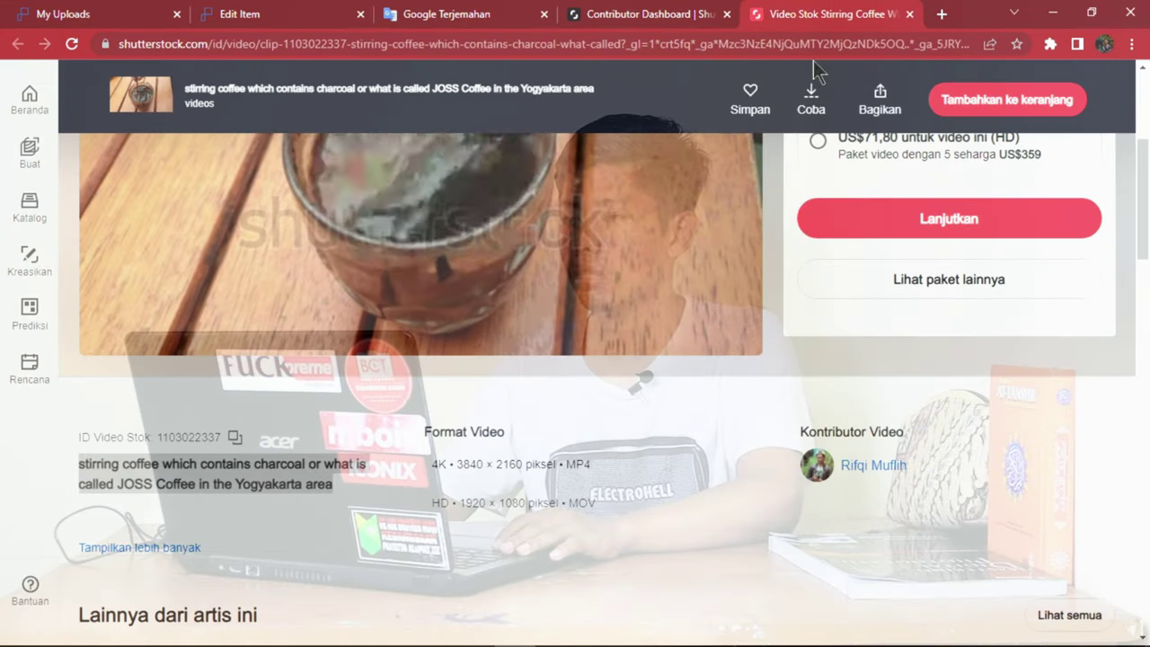
{"action": "scroll", "coordinate": [607, 329], "scroll_direction": "down", "scroll_amount": 5}
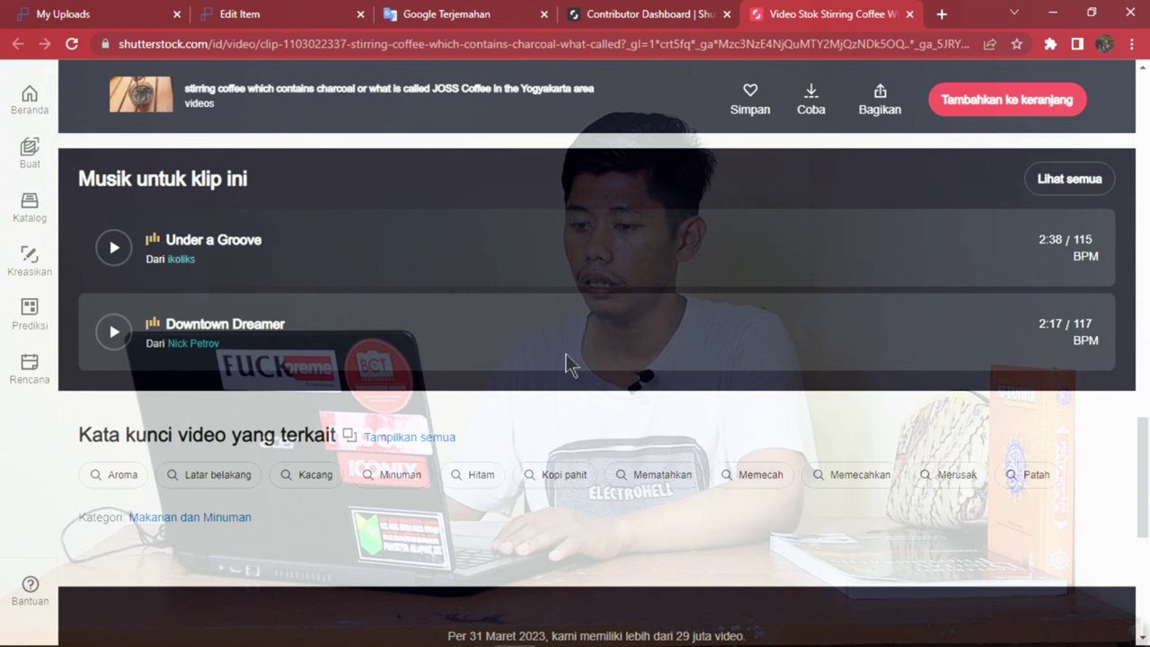
{"action": "left_click", "coordinate": [415, 437]}
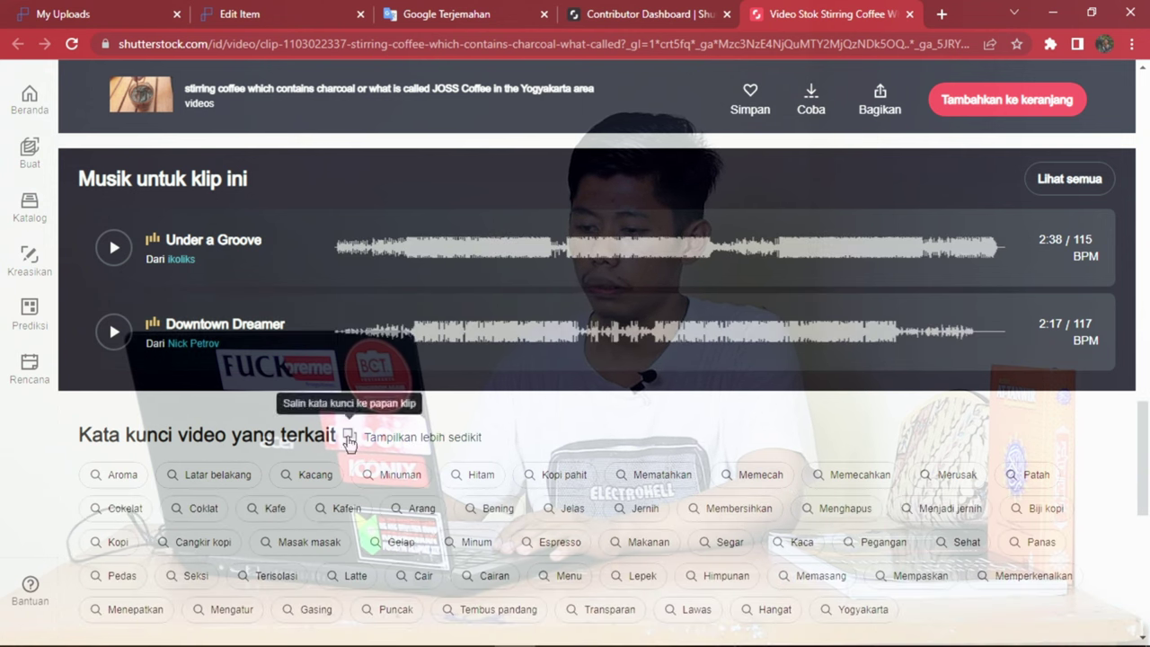
{"action": "scroll", "coordinate": [1147, 418], "scroll_direction": "down", "scroll_amount": 1}
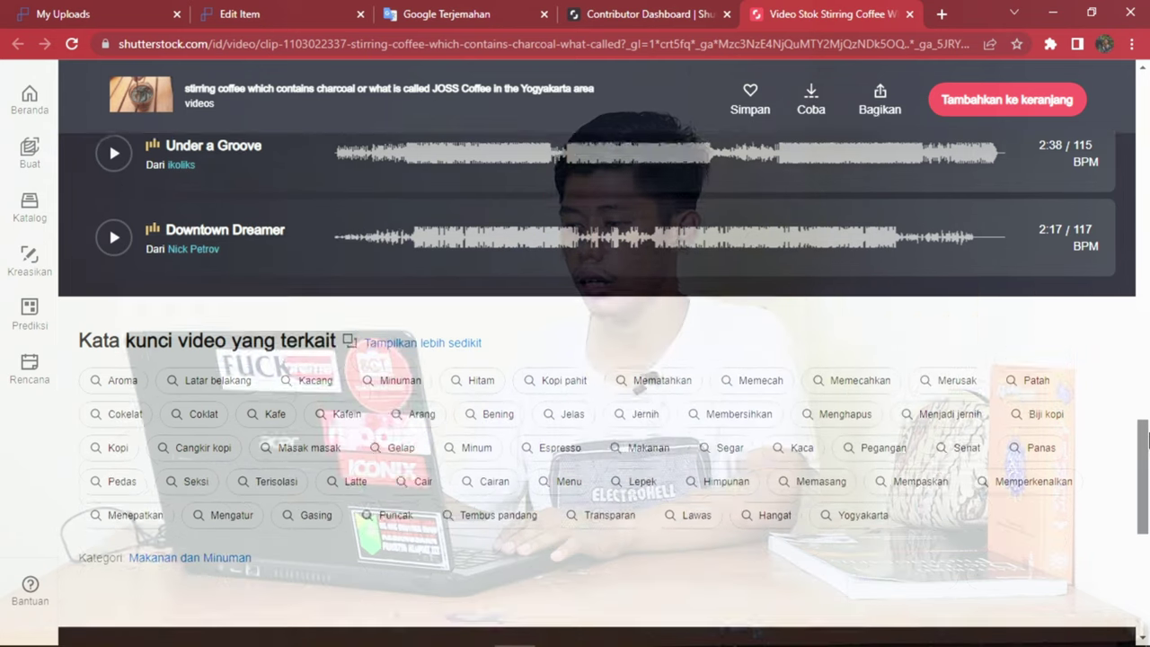
{"action": "left_click", "coordinate": [350, 320]}
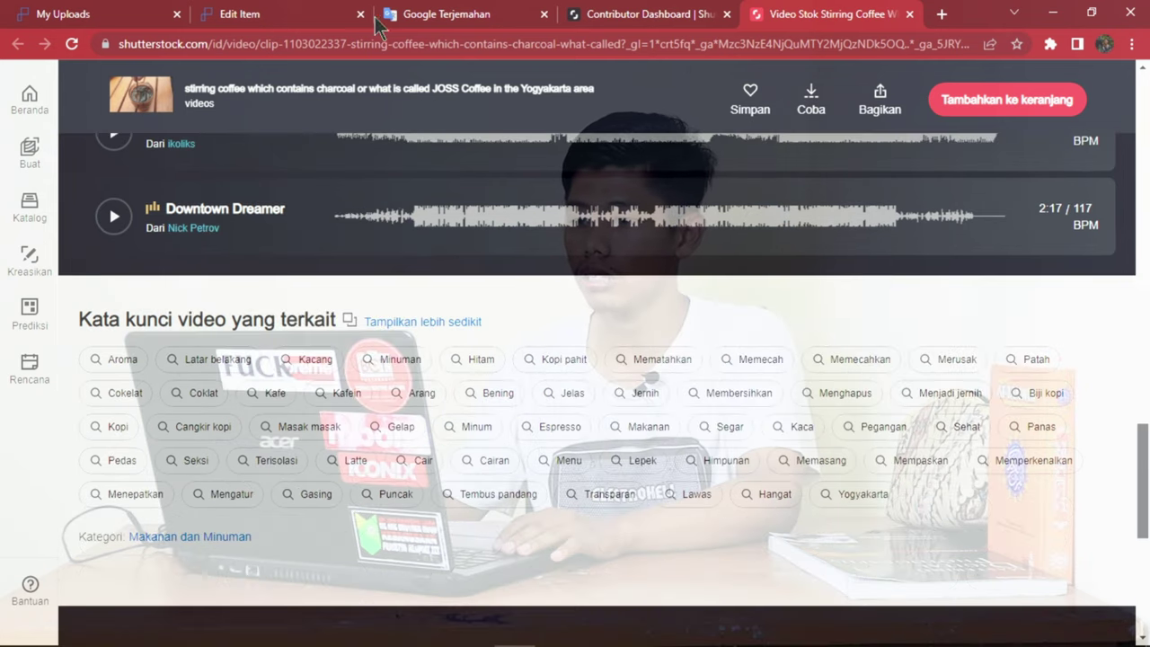
Translate the copied keywords from Indonesian to English in Google Translate and copy the translation
{"action": "left_click", "coordinate": [437, 12]}
{"action": "key", "text": "ctrl+v"}
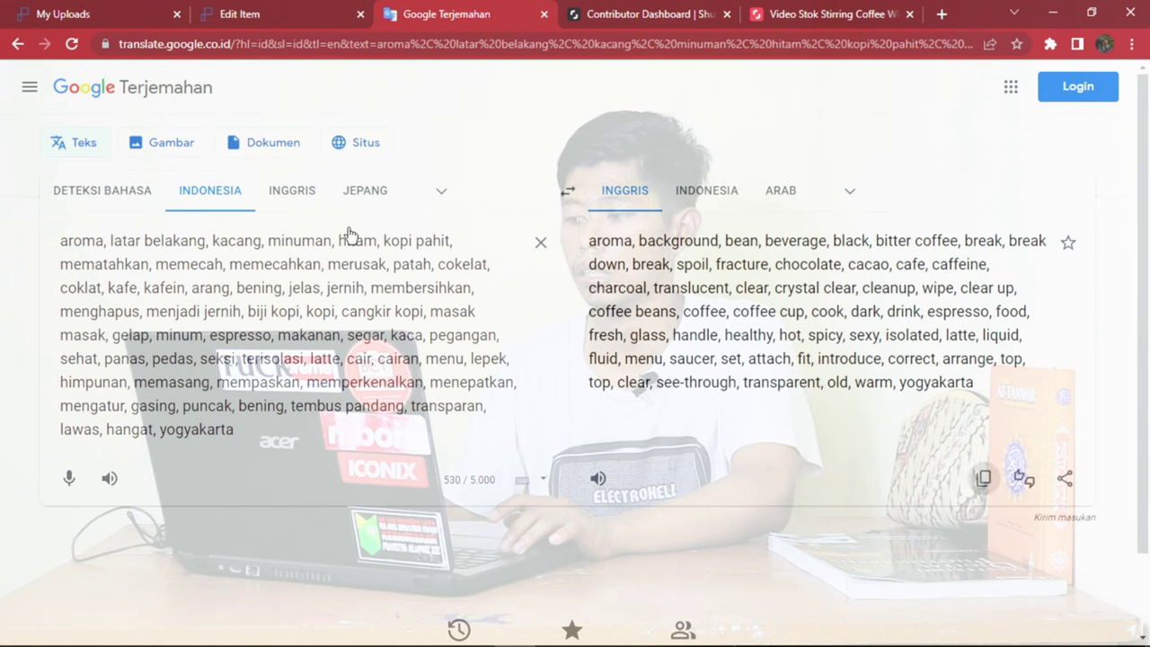
{"action": "left_click", "coordinate": [984, 480]}
Return to the Pond5 uploads list and try to submit the translated English keywords for the kopi JOSS clip
{"action": "left_click", "coordinate": [40, 14]}
{"action": "left_click", "coordinate": [790, 340]}
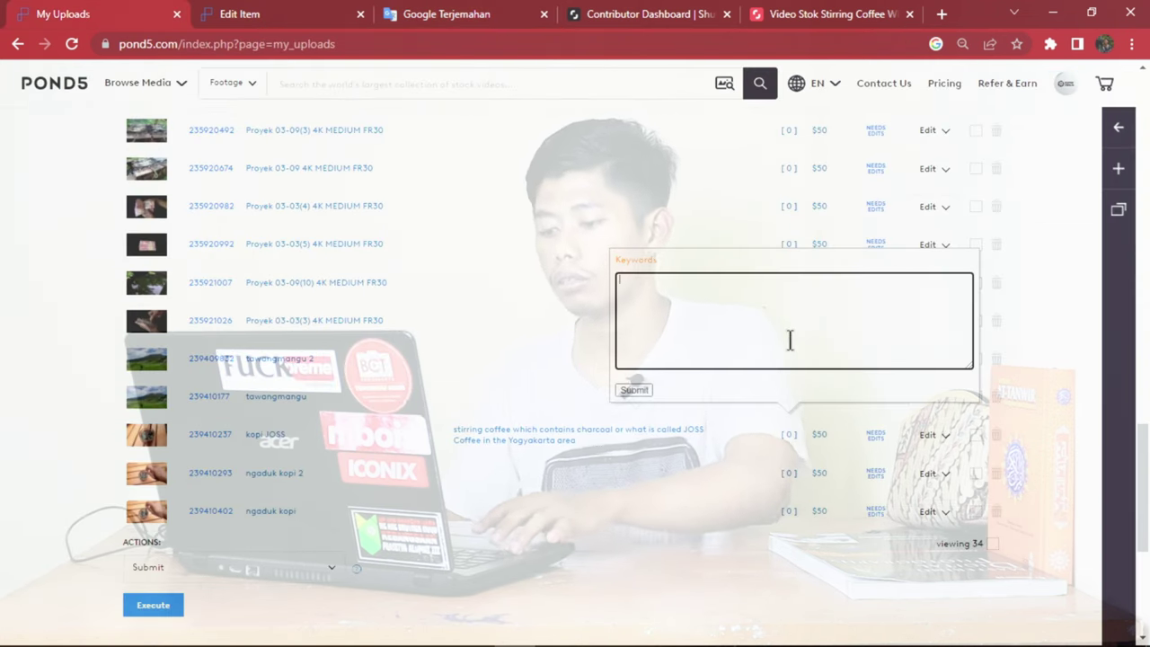
{"action": "key", "text": "ctrl+v"}
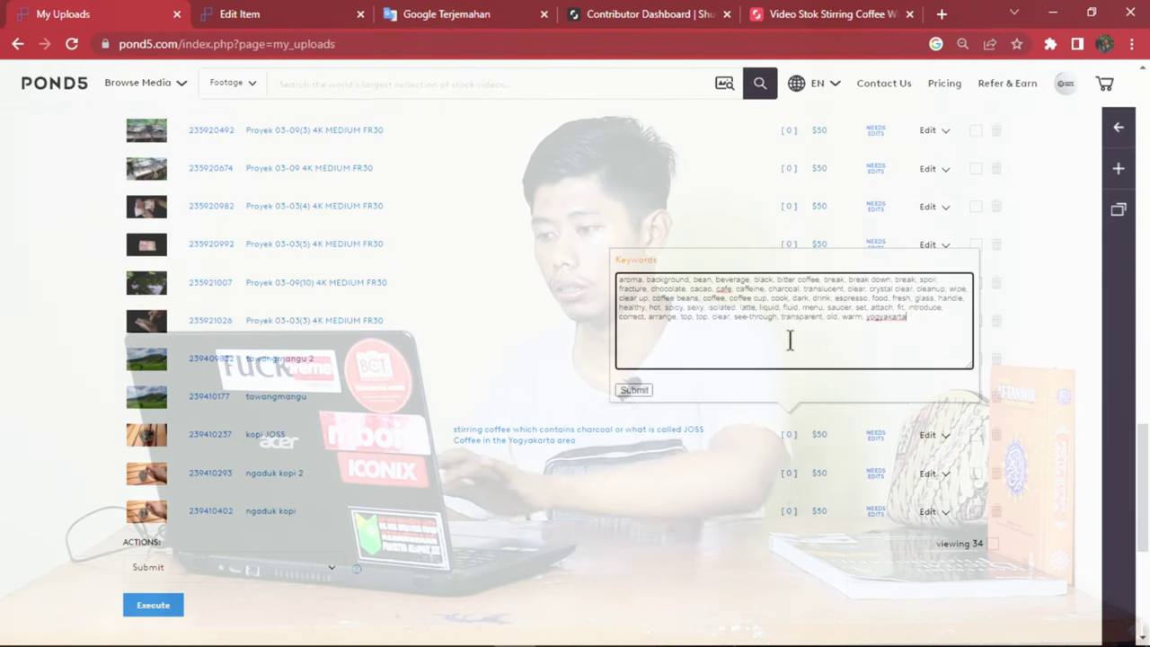
{"action": "left_click", "coordinate": [634, 390]}
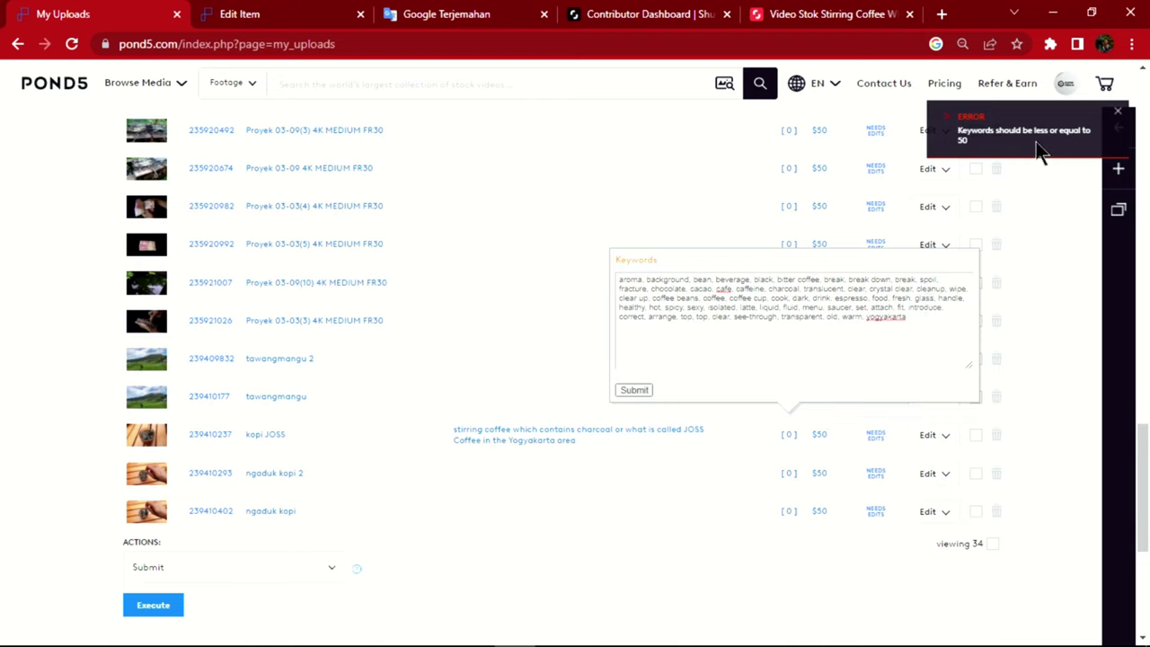
{"action": "left_click", "coordinate": [642, 390]}
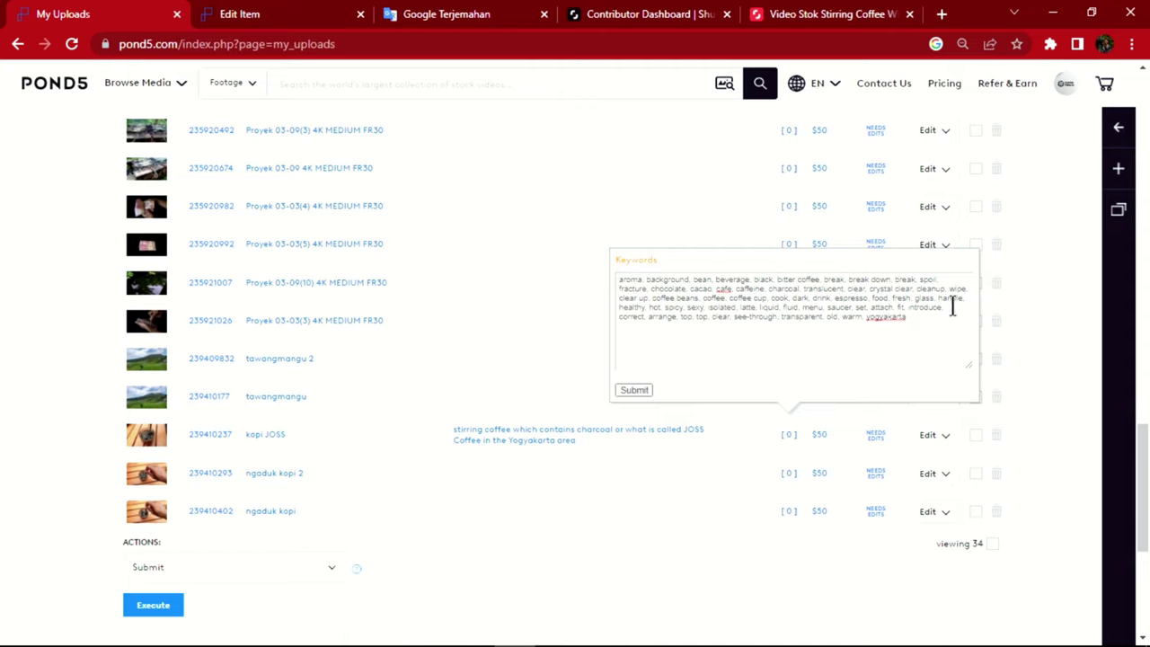
Remove "transparent", "old" and "yogyakarta" from the keyword list, try to submit it again, and close the keywords editor
{"action": "left_click", "coordinate": [925, 322]}
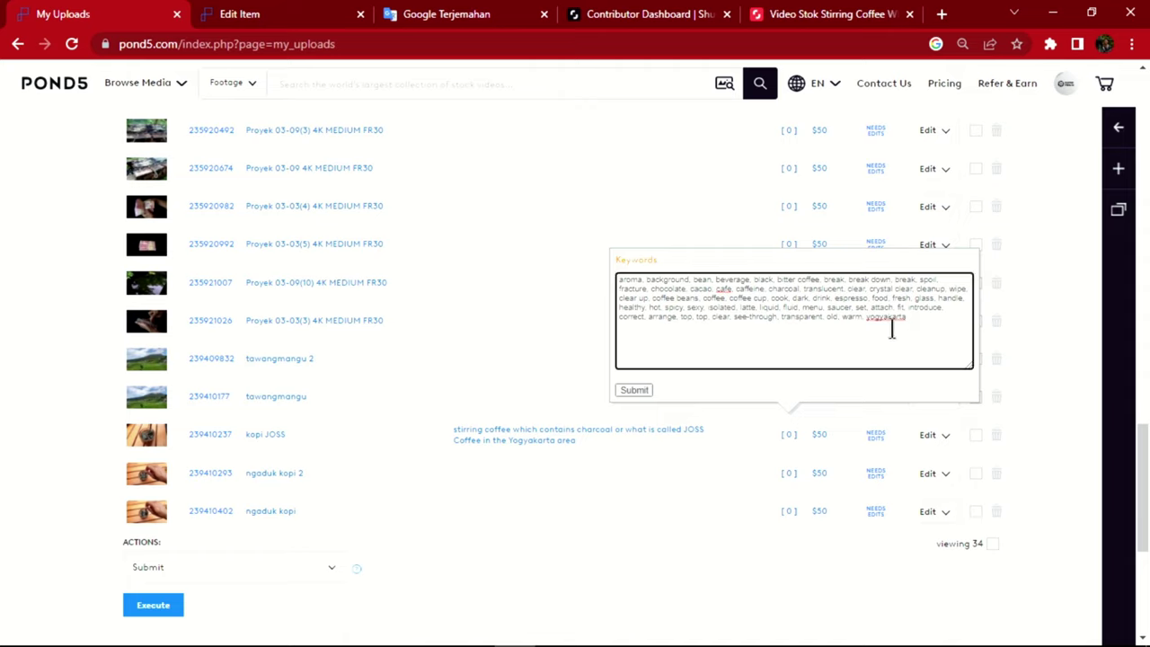
{"action": "type", "text": ","}
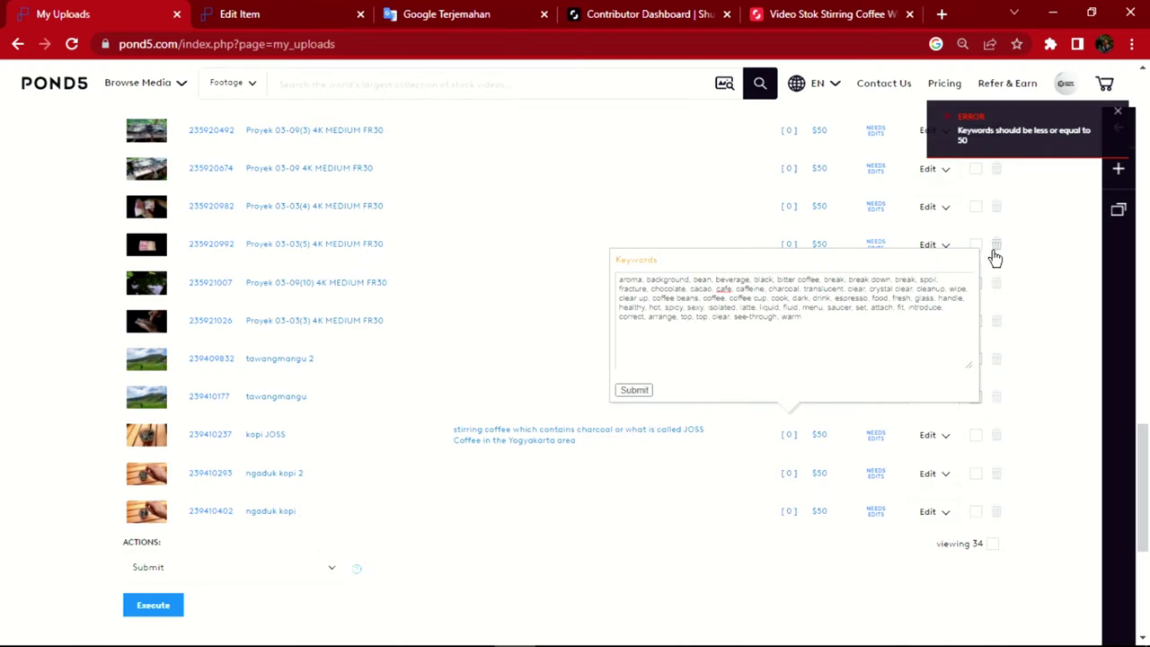
{"action": "left_click", "coordinate": [788, 433]}
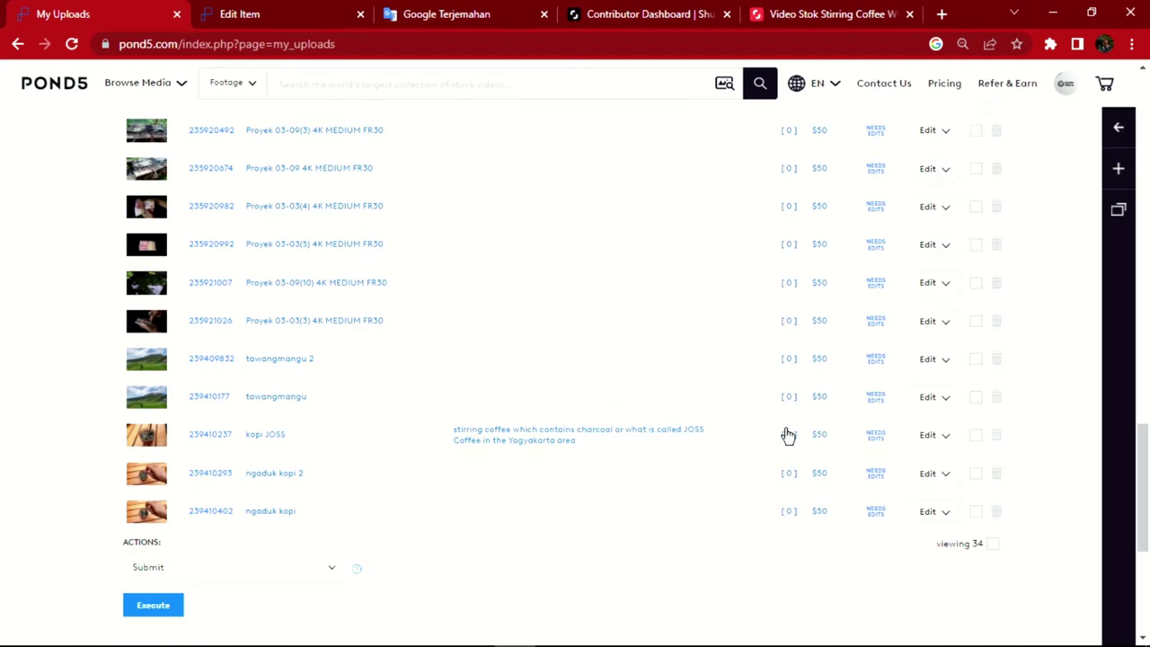
{"action": "left_click", "coordinate": [788, 435]}
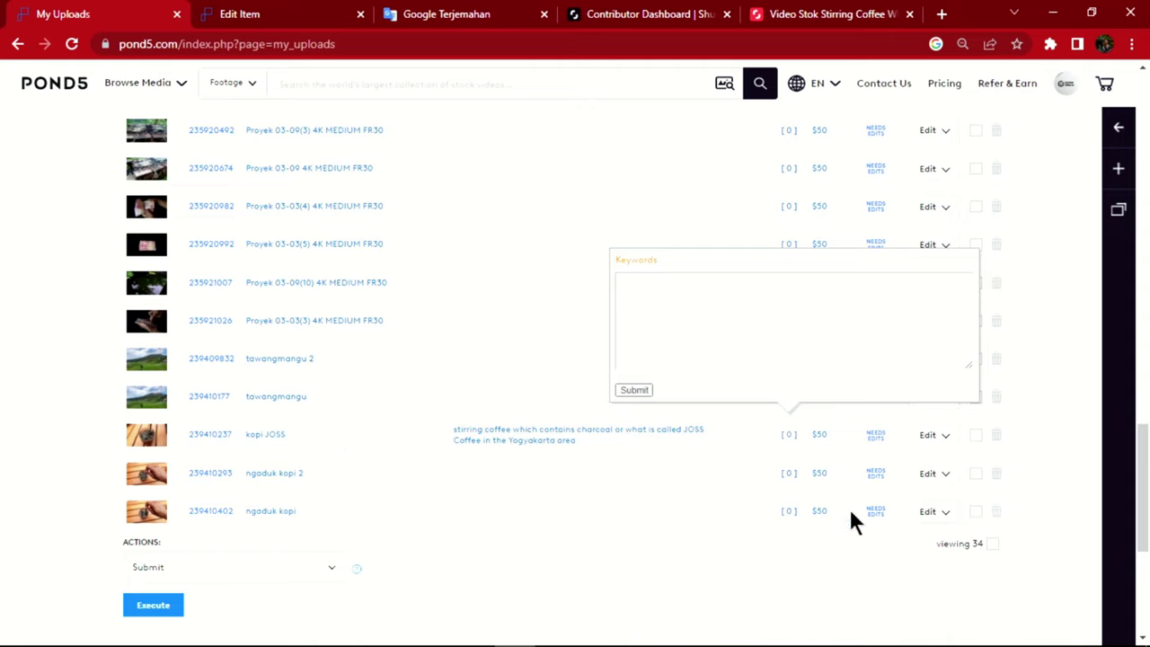
{"action": "left_click", "coordinate": [788, 434]}
Open the kopi JOSS clip's full edit page and review its thumbnail, title, description and creation date
{"action": "left_click", "coordinate": [930, 436]}
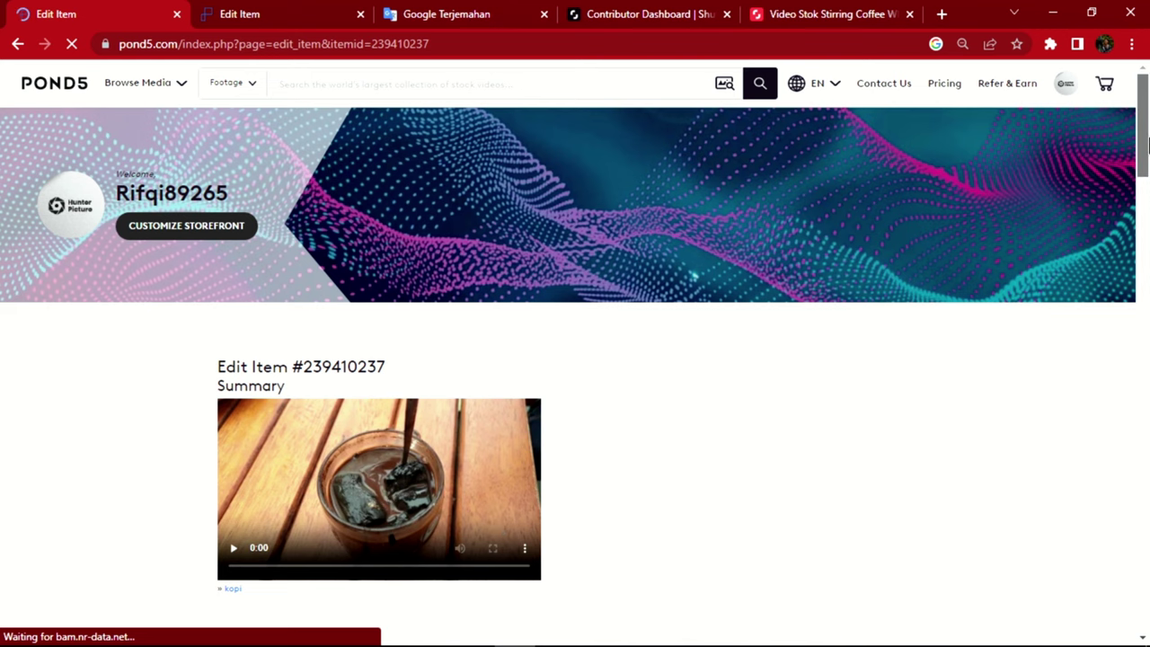
{"action": "left_click_drag", "start_coordinate": [1146, 144], "coordinate": [1142, 249]}
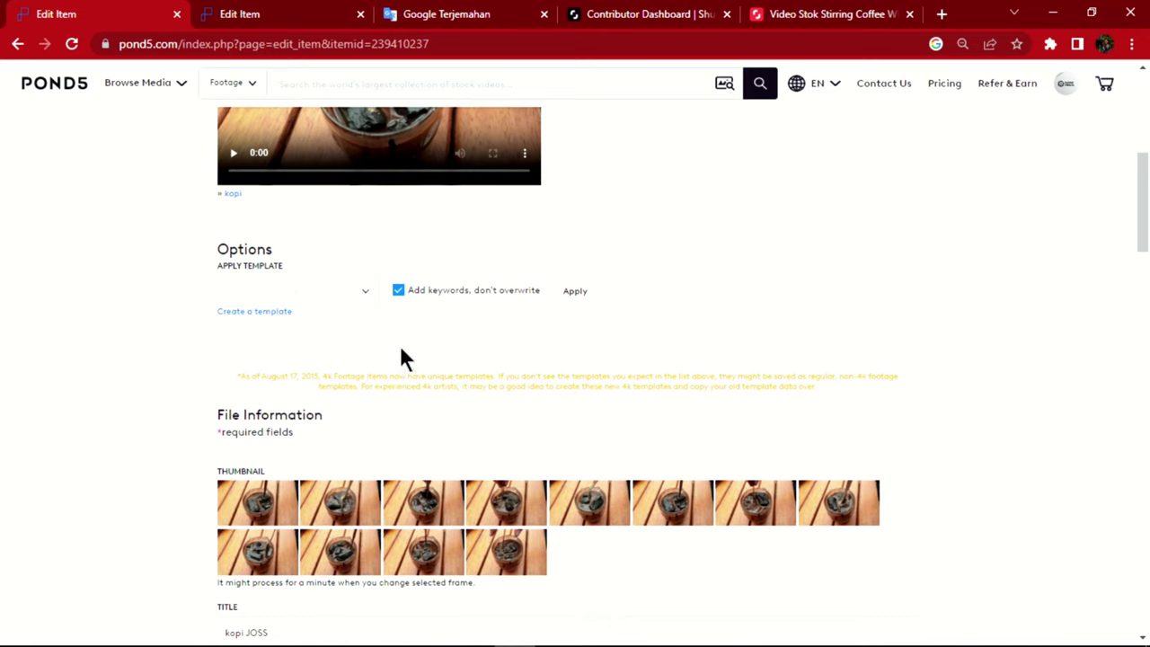
{"action": "left_click_drag", "start_coordinate": [1145, 223], "coordinate": [1147, 251]}
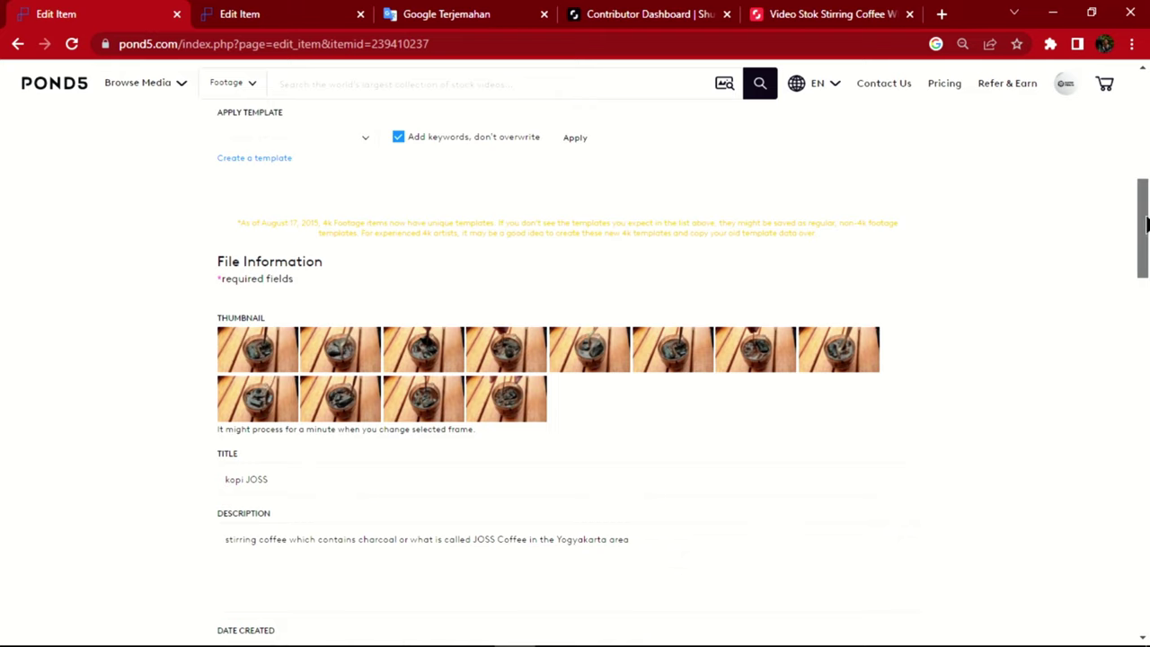
{"action": "left_click_drag", "start_coordinate": [1147, 225], "coordinate": [1143, 244]}
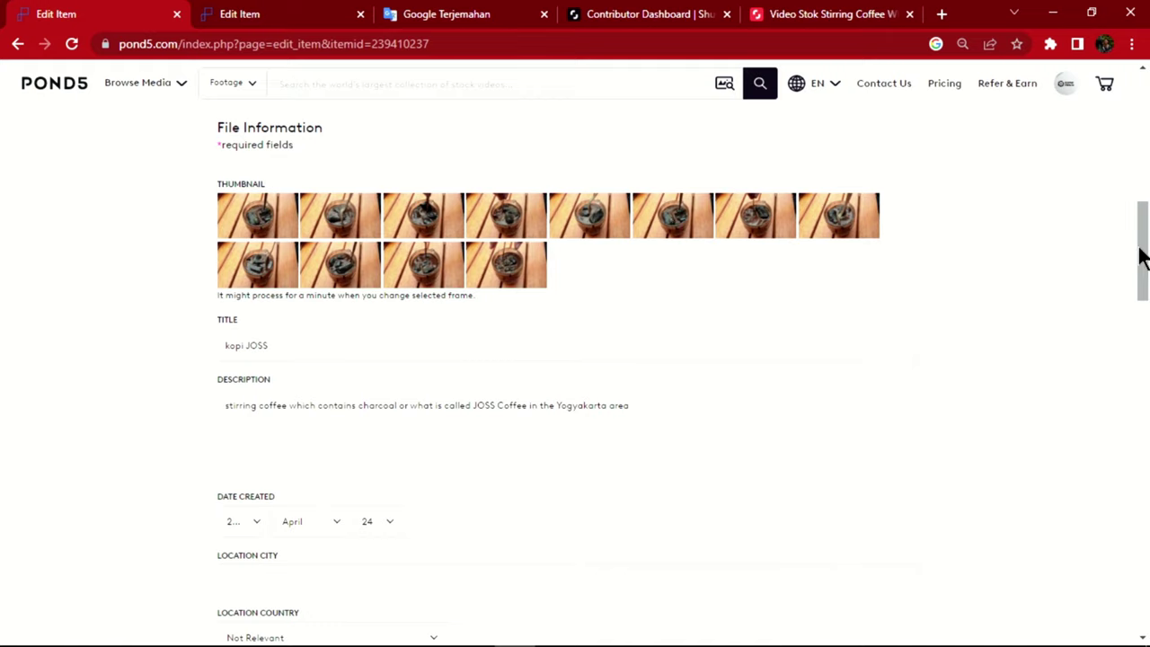
{"action": "left_click_drag", "start_coordinate": [1144, 258], "coordinate": [1144, 285]}
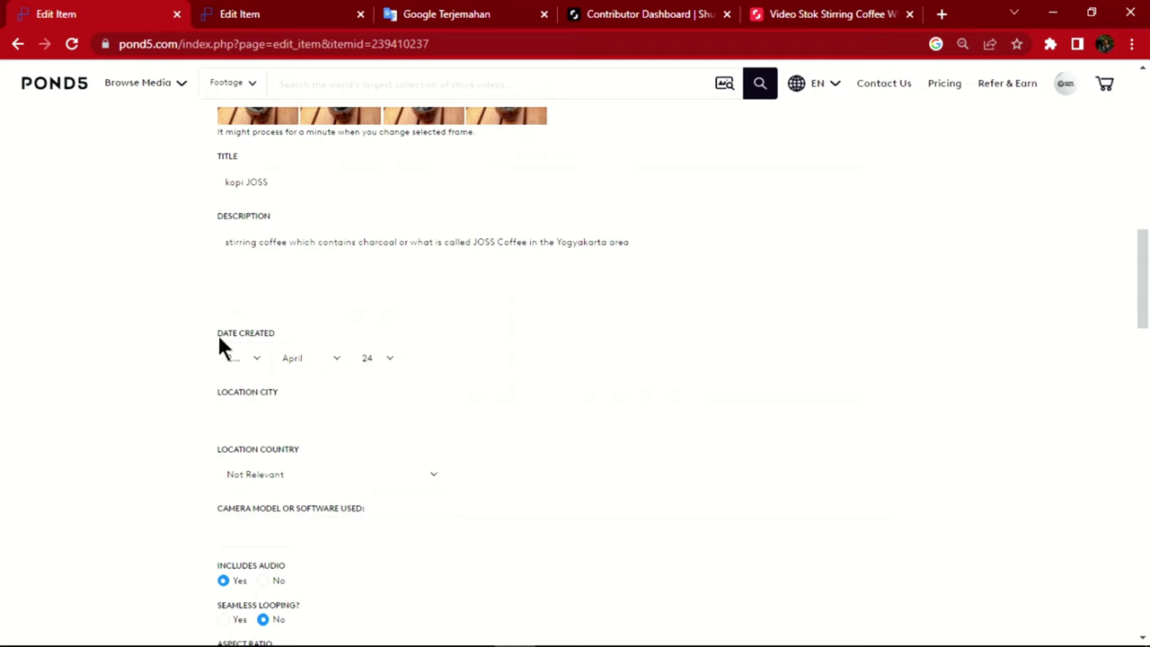
{"action": "scroll", "coordinate": [257, 350], "scroll_direction": "down", "scroll_amount": 2}
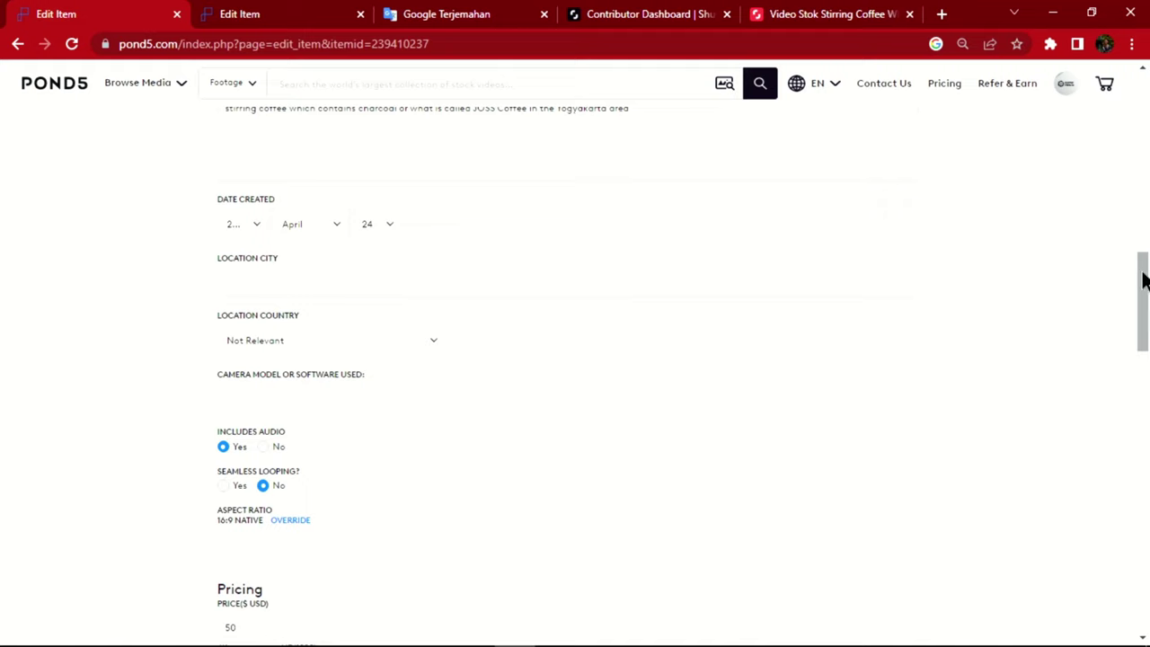
{"action": "left_click_drag", "start_coordinate": [1144, 281], "coordinate": [1144, 304]}
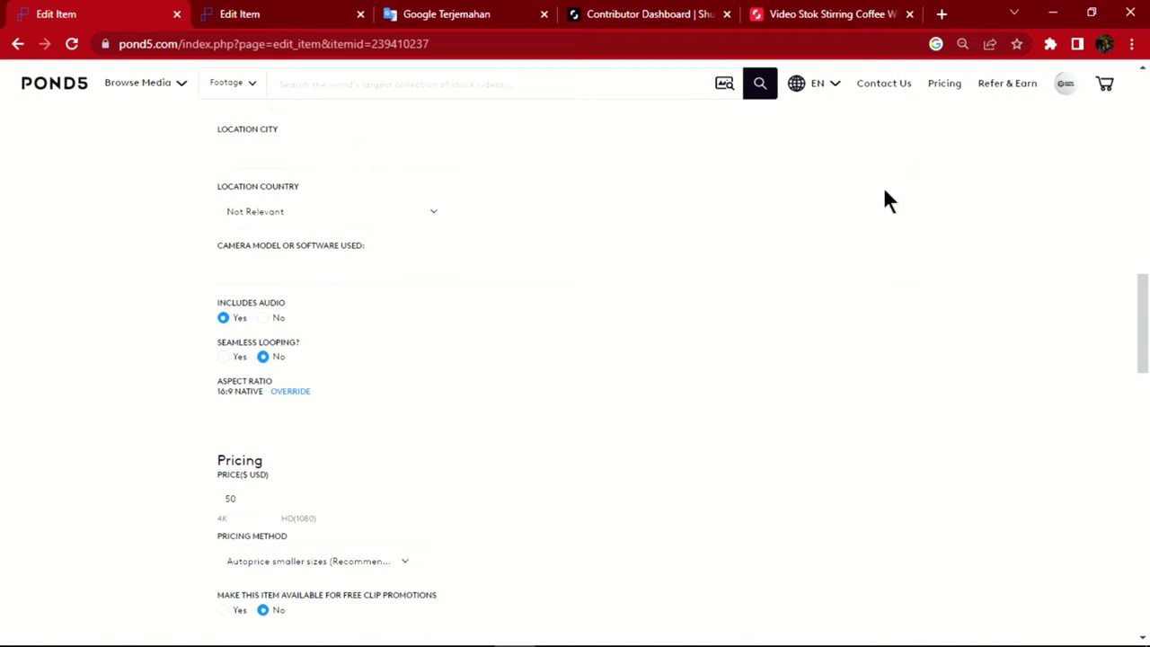
Set the clip's location city to Yogyakarta
{"action": "left_click", "coordinate": [627, 152]}
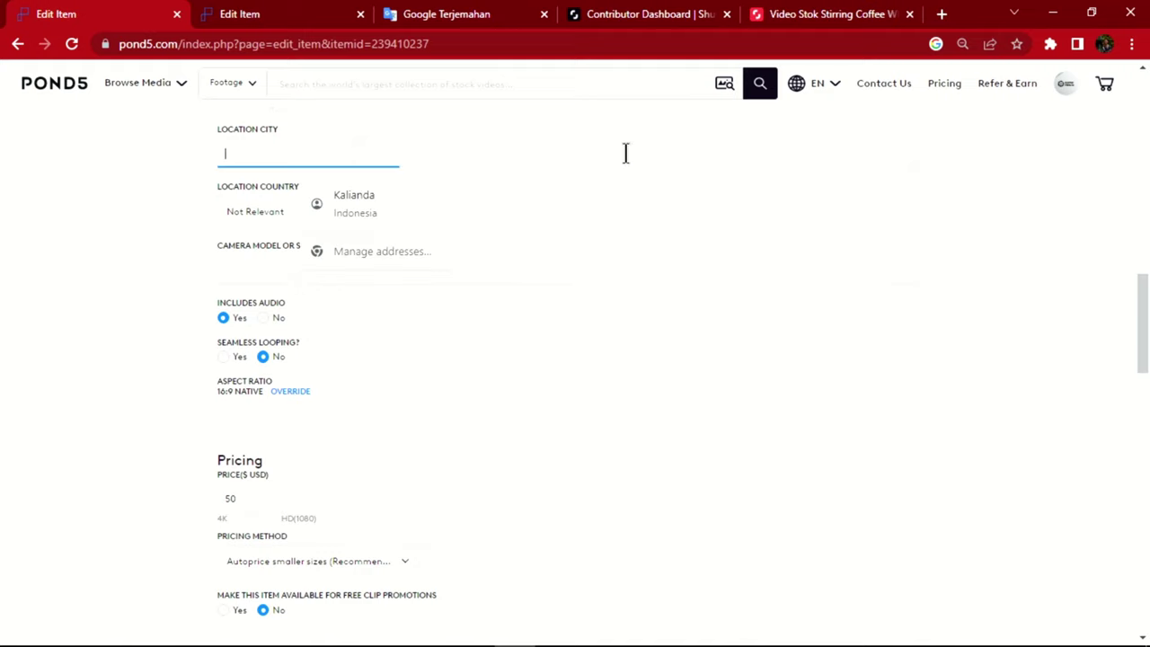
{"action": "left_click", "coordinate": [372, 200]}
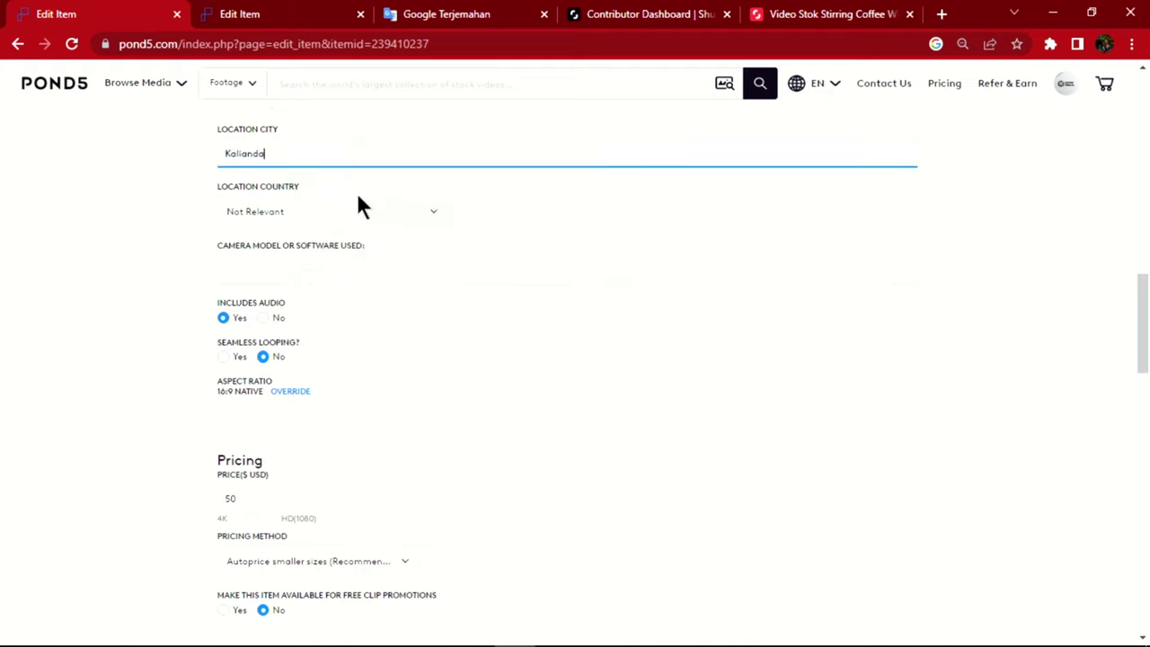
{"action": "double_click", "coordinate": [297, 159]}
{"action": "key", "text": "BackSpace"}
{"action": "type", "text": "Yogyakarta"}
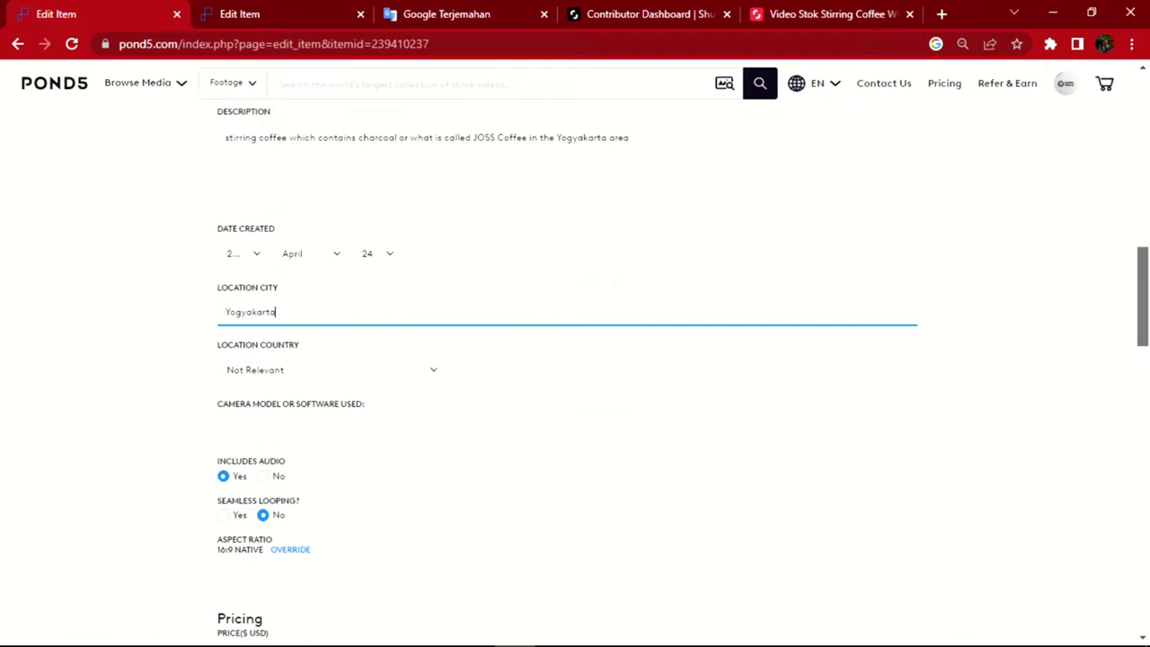
Set the clip's location country to Indonesia
{"action": "scroll", "coordinate": [566, 359], "scroll_direction": "up", "scroll_amount": 1}
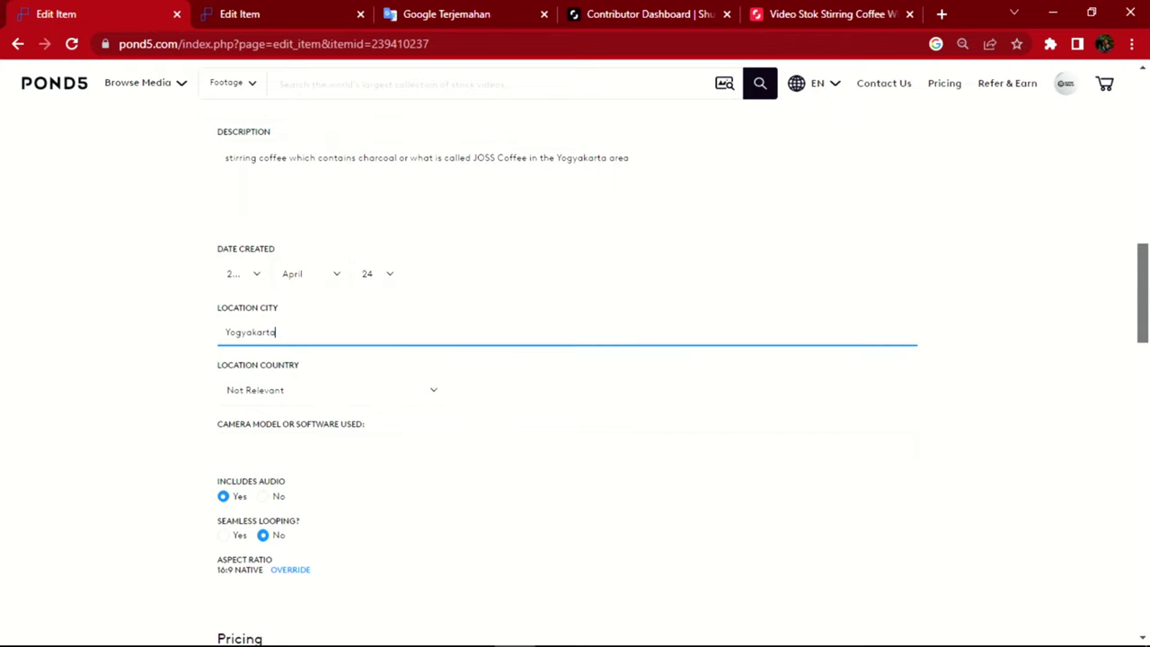
{"action": "scroll", "coordinate": [566, 360], "scroll_direction": "down", "scroll_amount": 3}
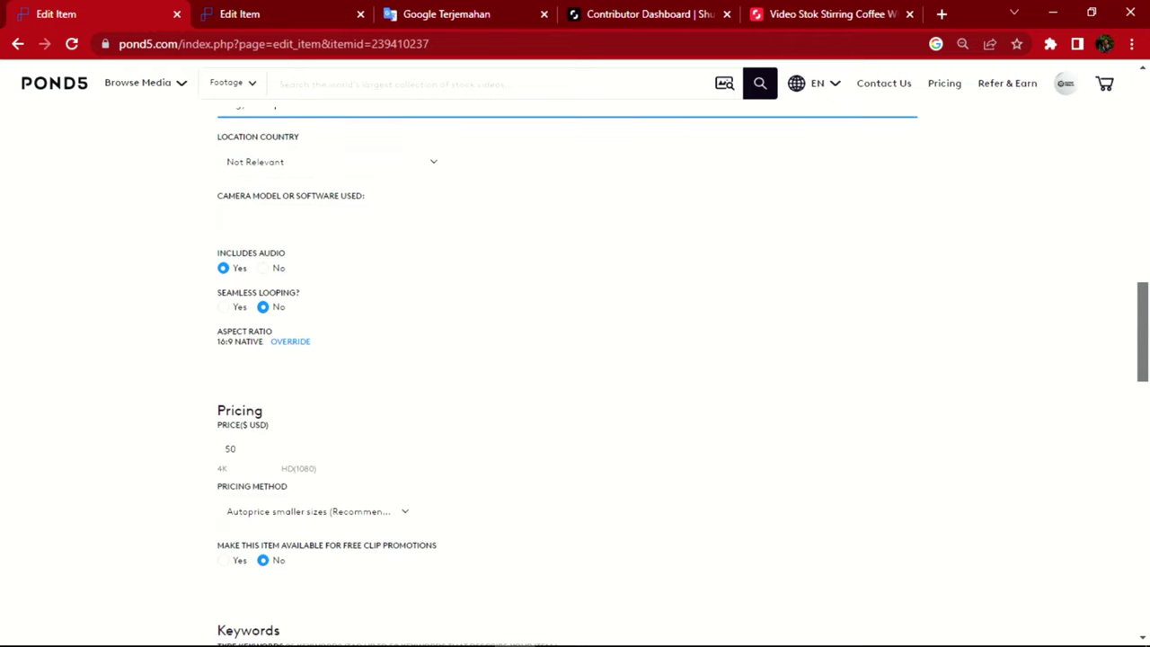
{"action": "scroll", "coordinate": [566, 359], "scroll_direction": "up", "scroll_amount": 1}
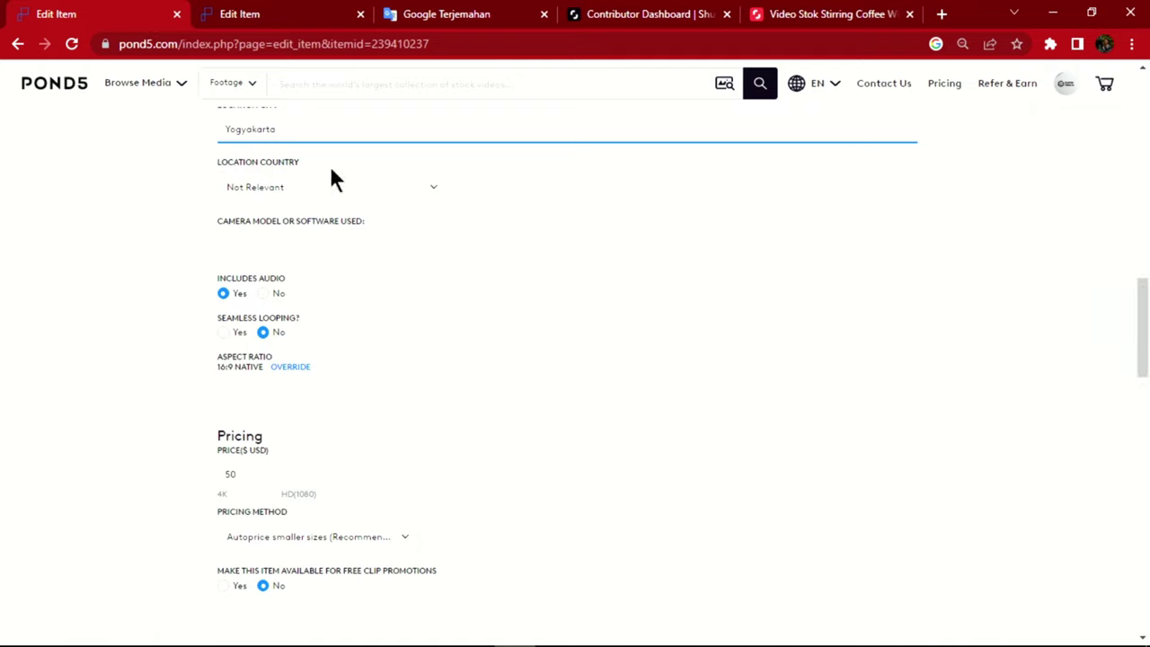
{"action": "left_click", "coordinate": [359, 187]}
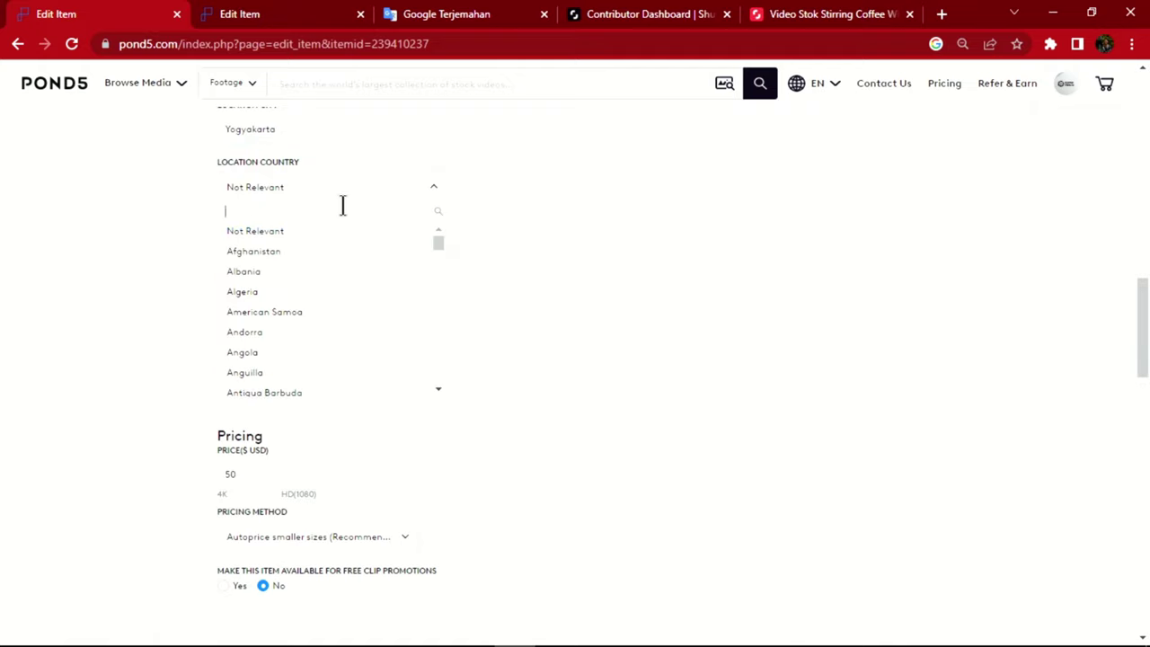
{"action": "type", "text": "ind"}
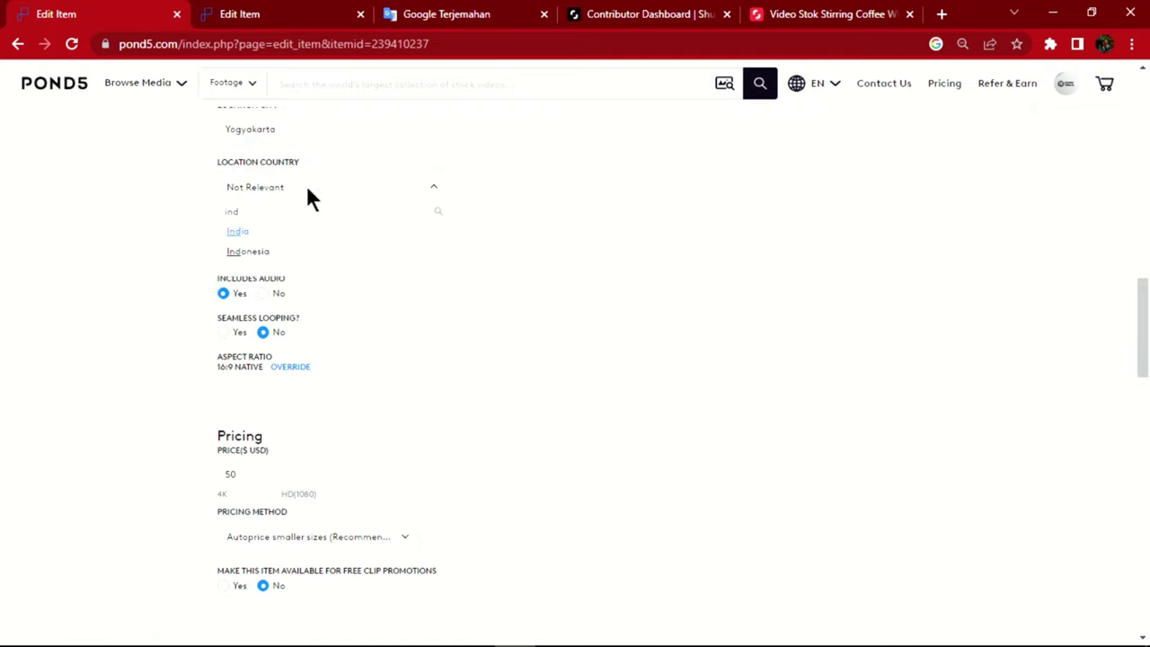
{"action": "left_click", "coordinate": [285, 252]}
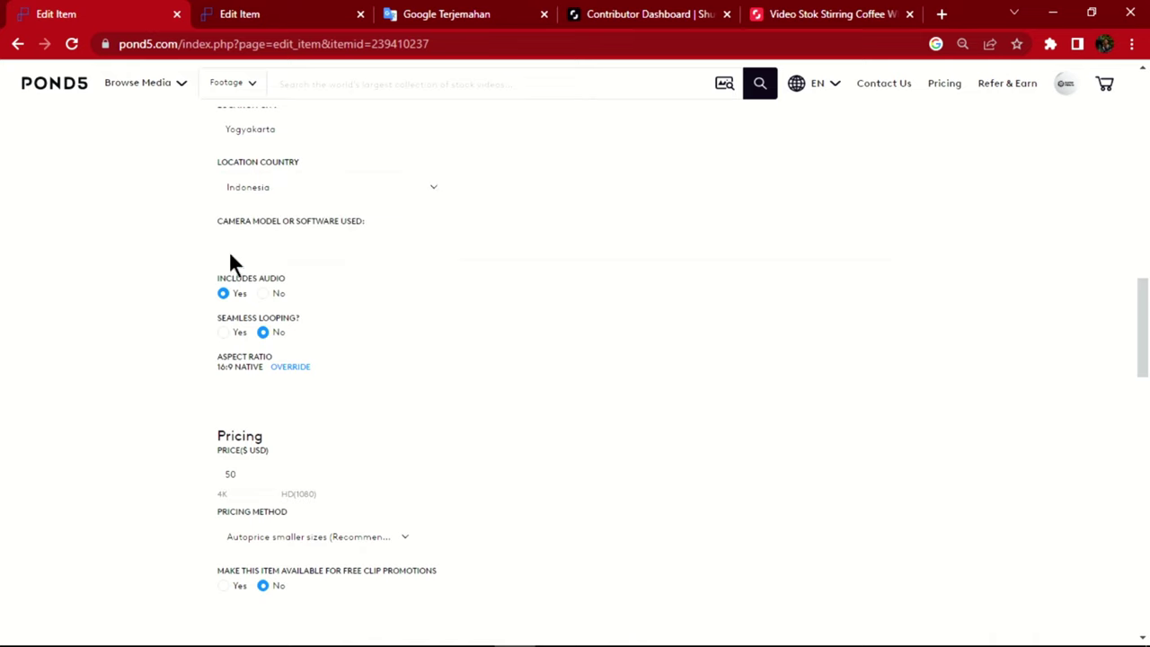
Enter "Samsung Note 9" as the camera model or software used for the clip
{"action": "left_click", "coordinate": [255, 237]}
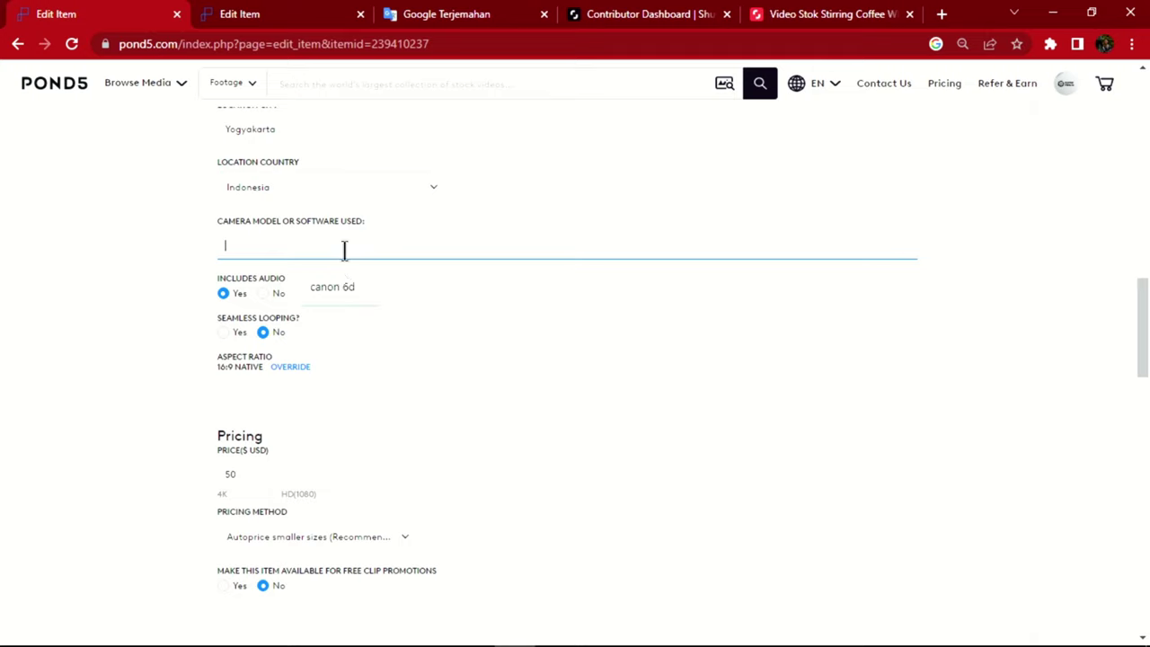
{"action": "type", "text": "Samsung No"}
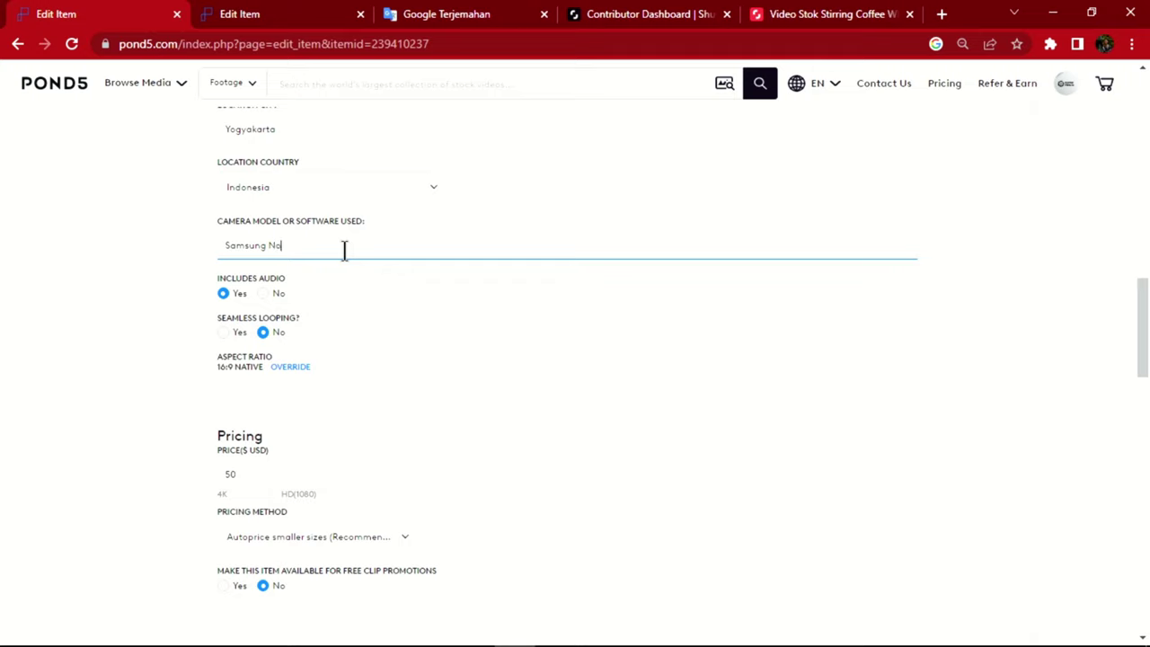
{"action": "type", "text": "te 9"}
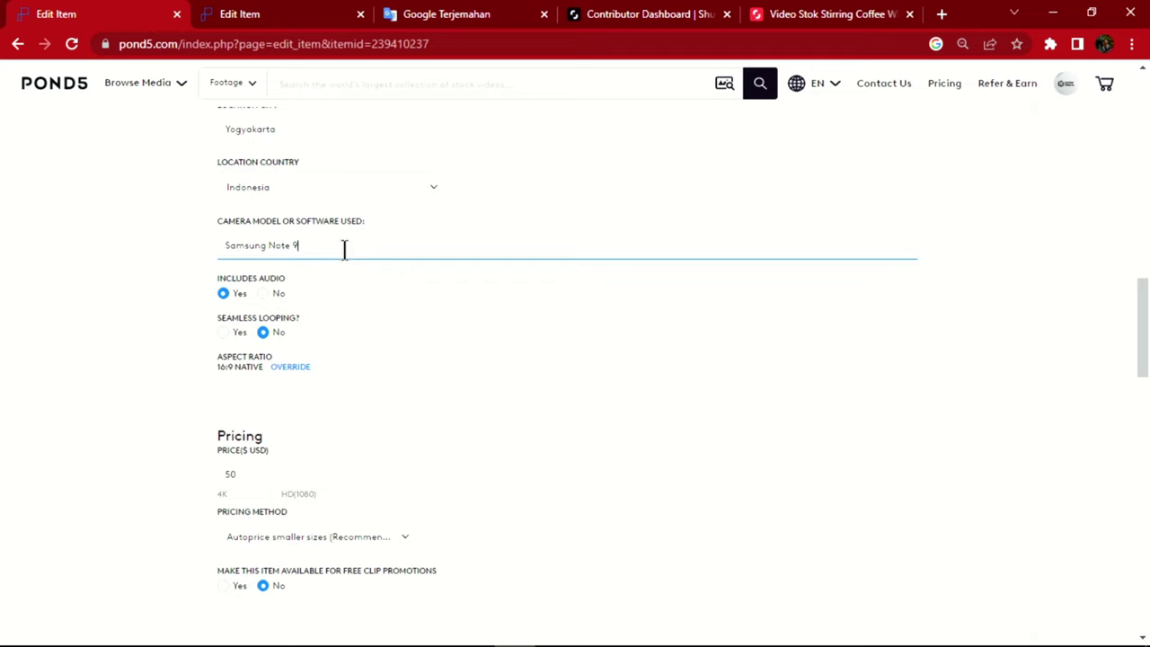